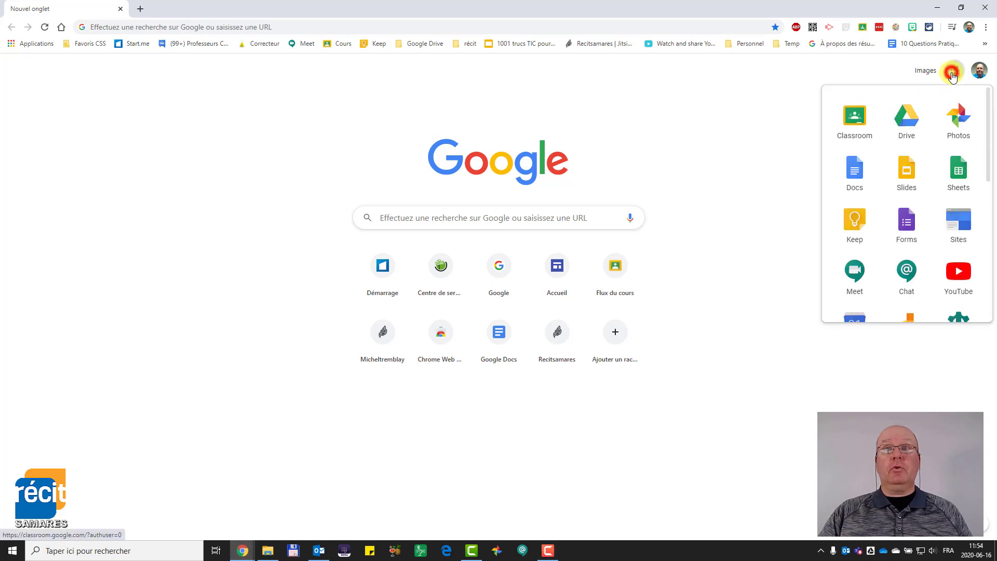
# Open the 000 folder in Google Drive and create a new folder named Eval inside it
pyautogui.click(905, 119)
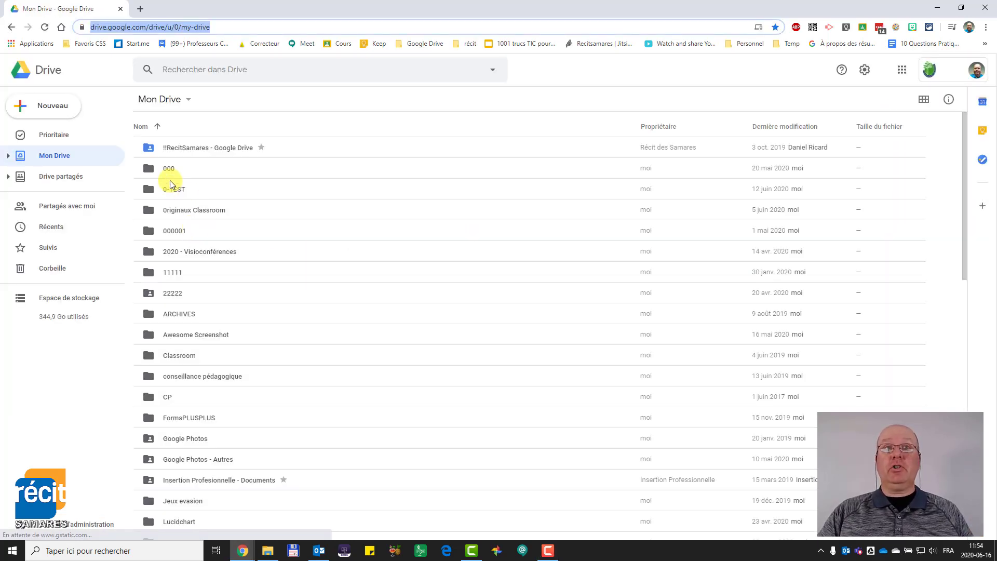
pyautogui.doubleClick(167, 167)
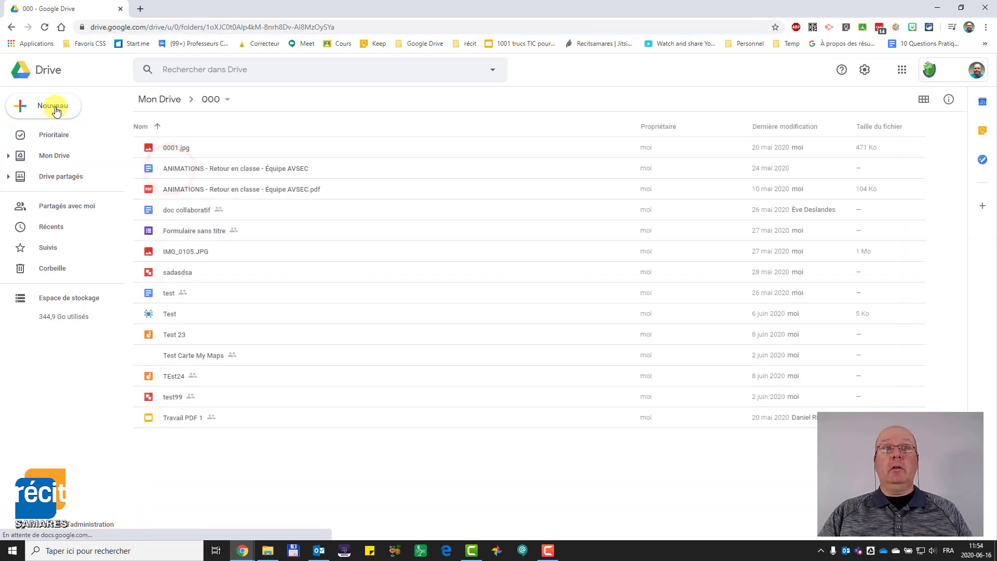
pyautogui.click(58, 107)
pyautogui.click(93, 115)
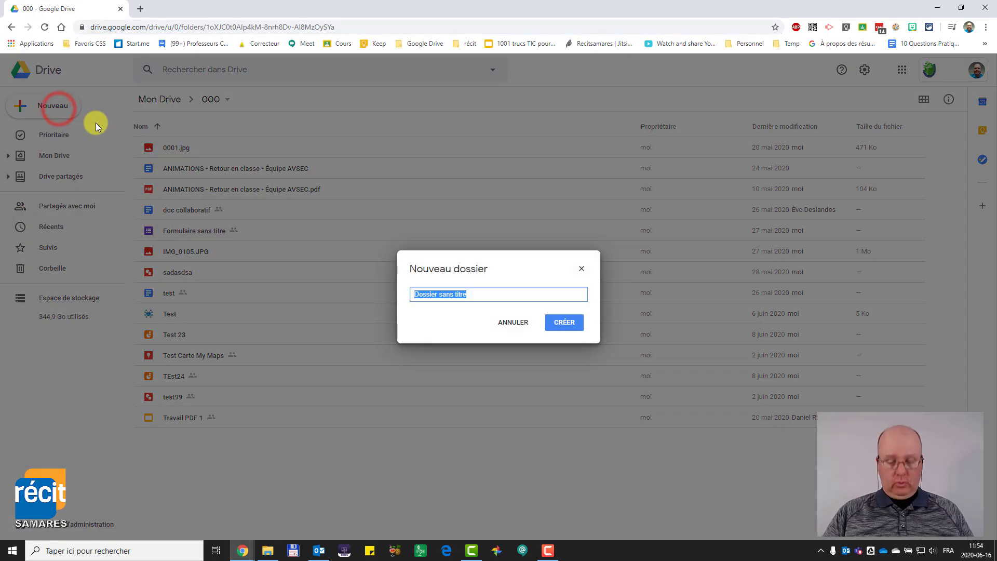
pyautogui.write('Eval')
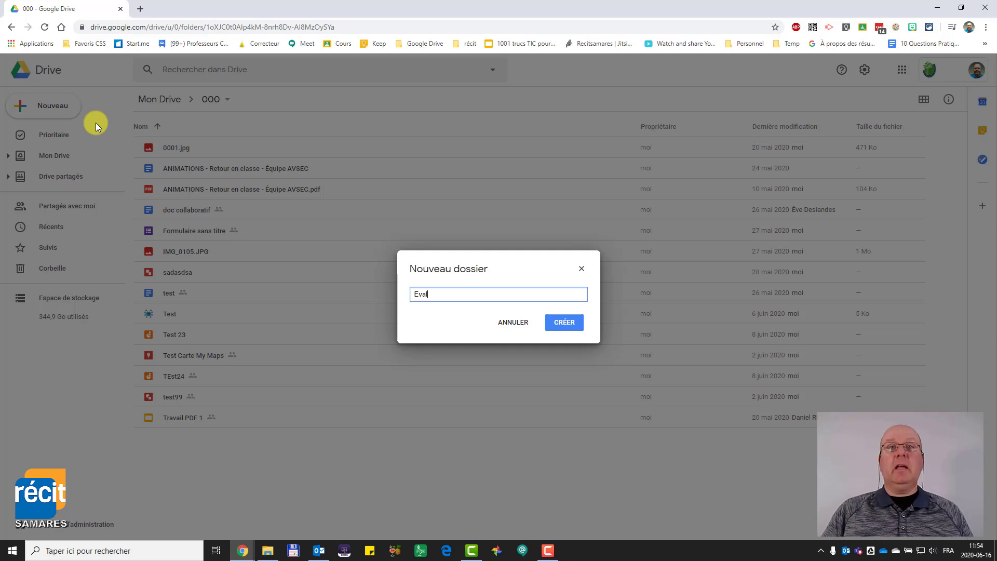
pyautogui.press('Return')
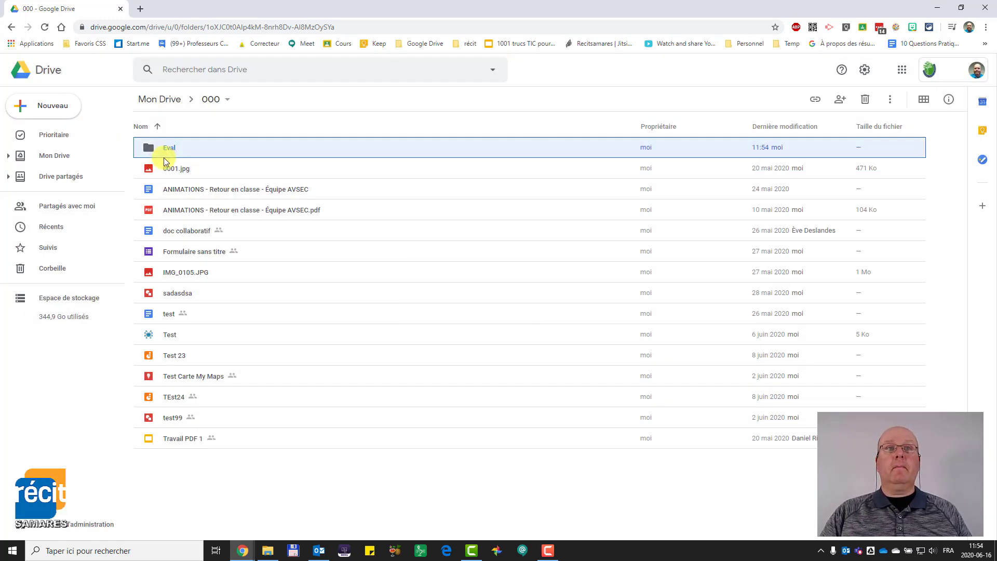
# Open the Eval folder and create a blank Google Forms form in it
pyautogui.doubleClick(169, 149)
pyautogui.click(55, 104)
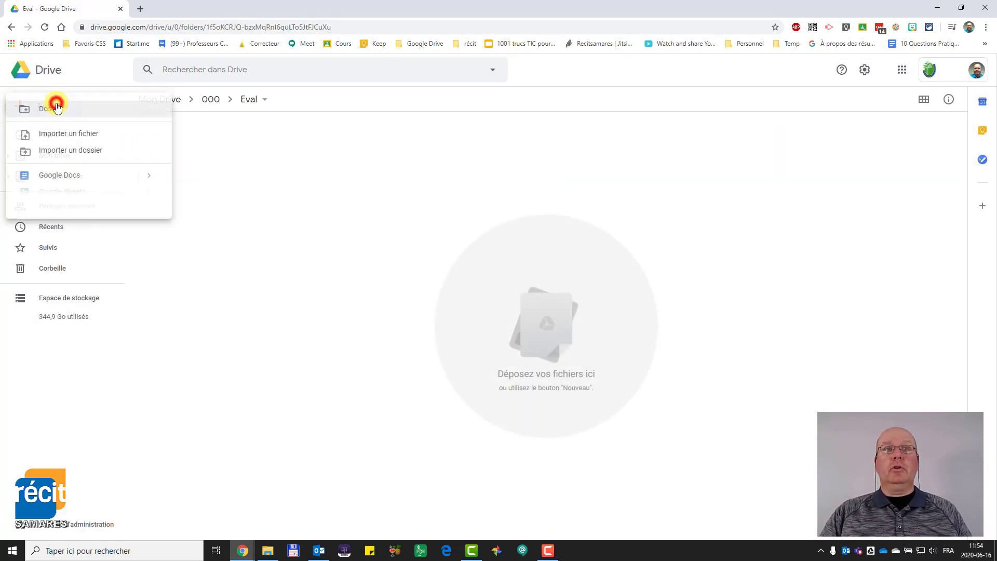
pyautogui.moveTo(165, 228)
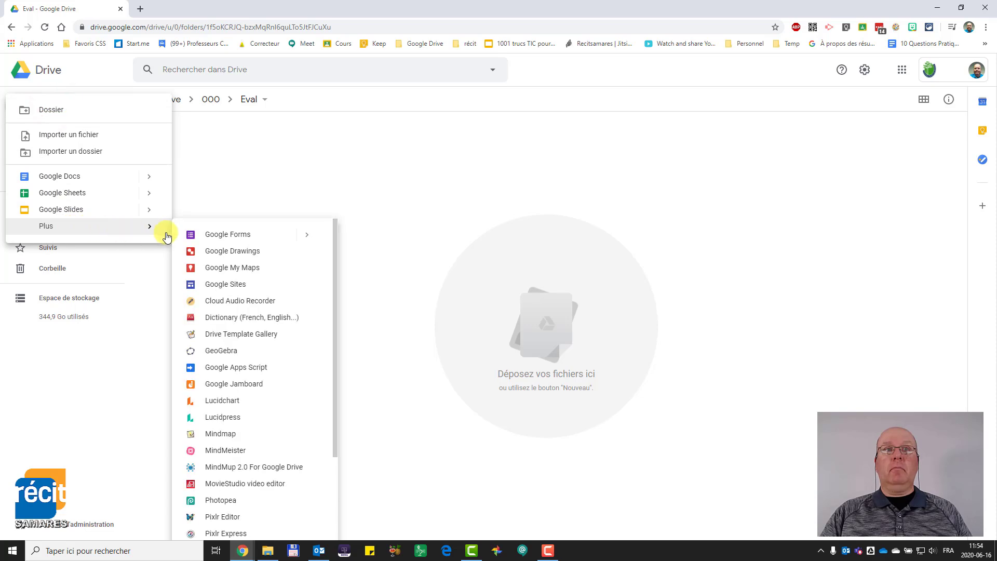
pyautogui.click(216, 234)
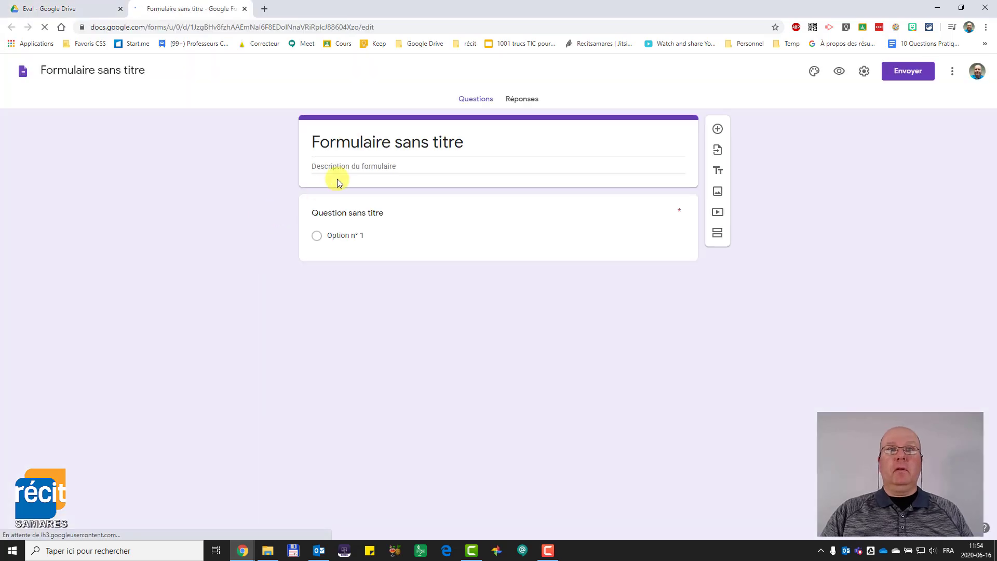
# Title the form Formulaire, apply that title as the file name, and enter Test as the form description
pyautogui.click(363, 142)
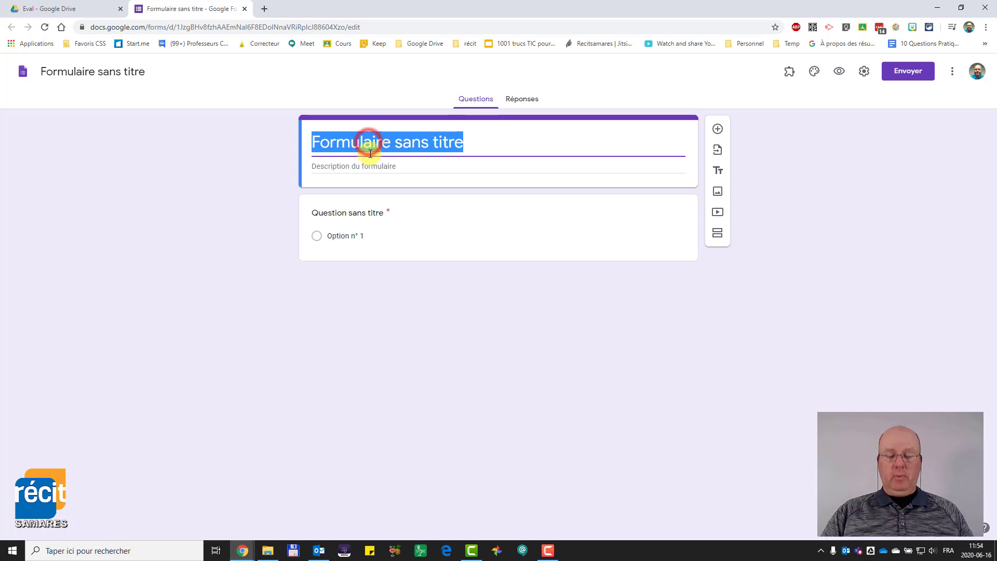
pyautogui.write('Formulai')
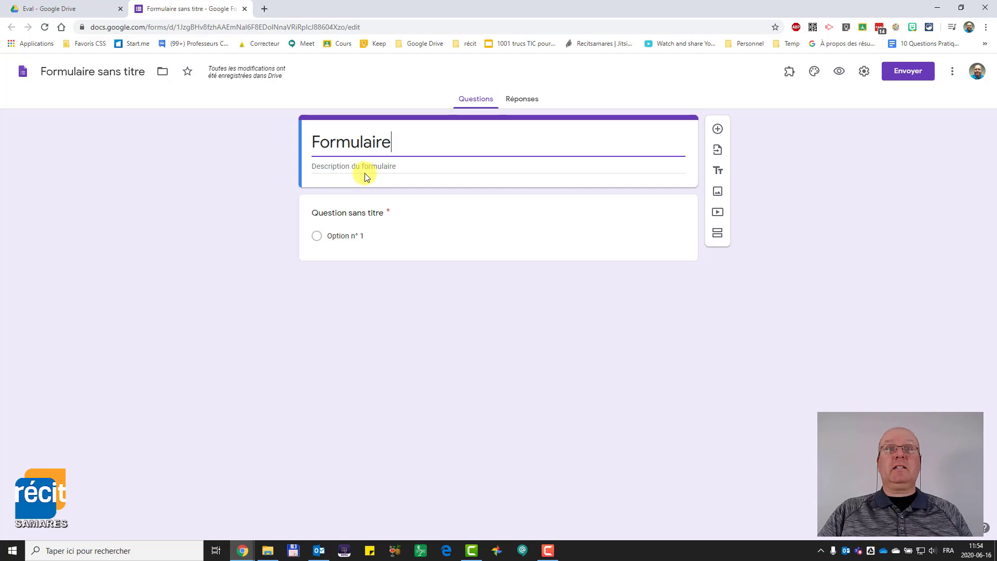
pyautogui.click(352, 164)
pyautogui.doubleClick(334, 143)
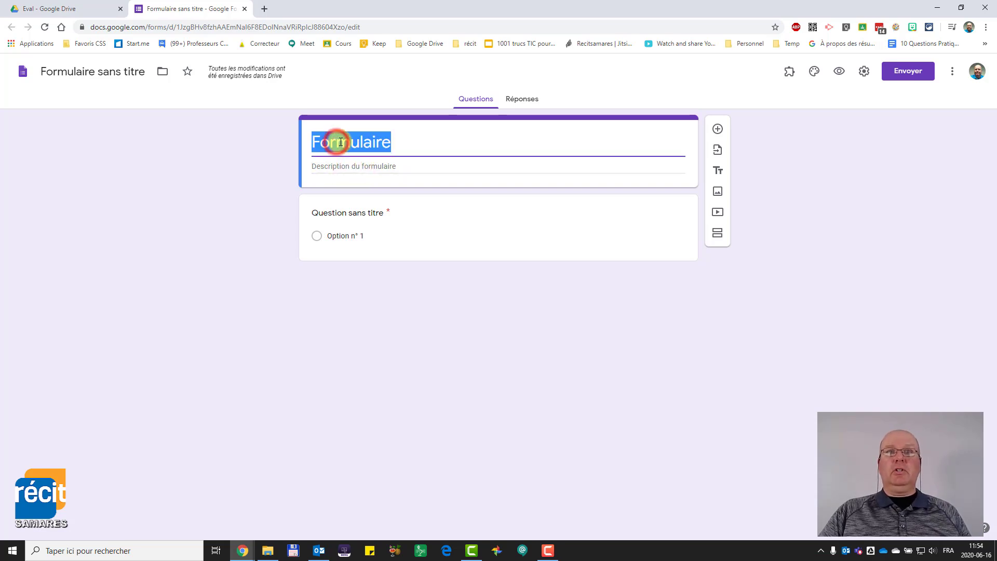
pyautogui.click(137, 71)
pyautogui.click(73, 71)
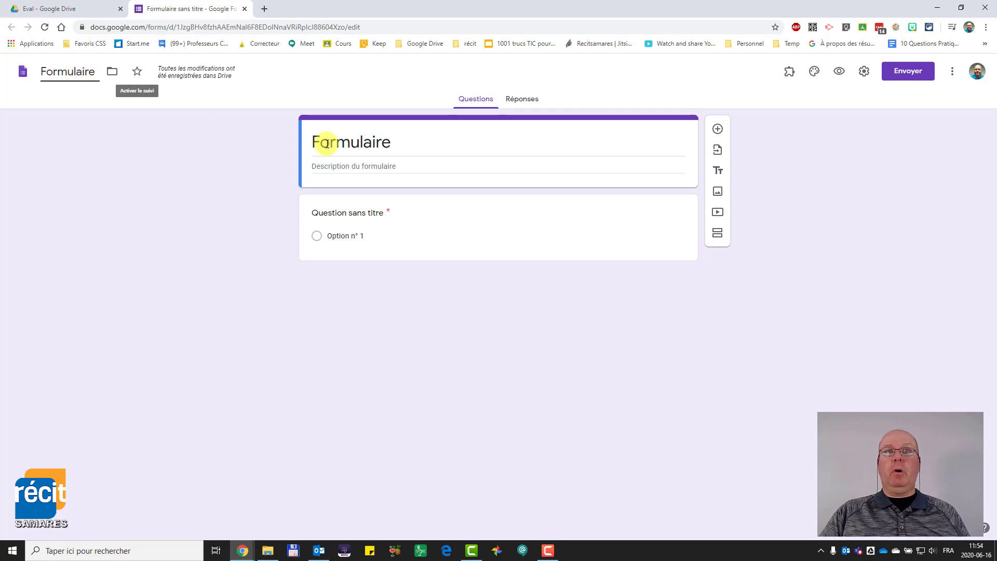
pyautogui.click(352, 164)
pyautogui.write('Test')
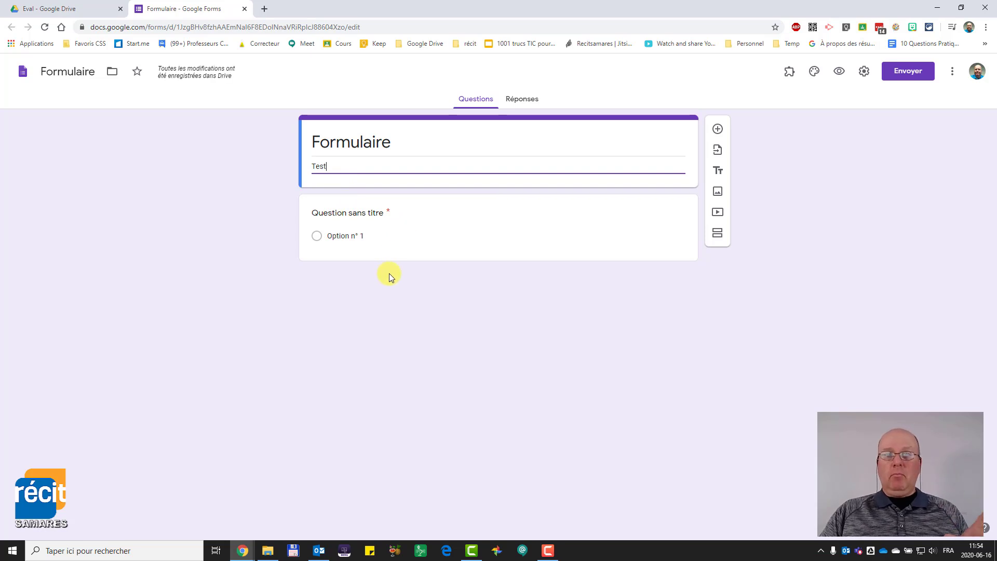
# Word the first question as "Votre non" and make it a short-answer question (Réponse courte)
pyautogui.click(357, 212)
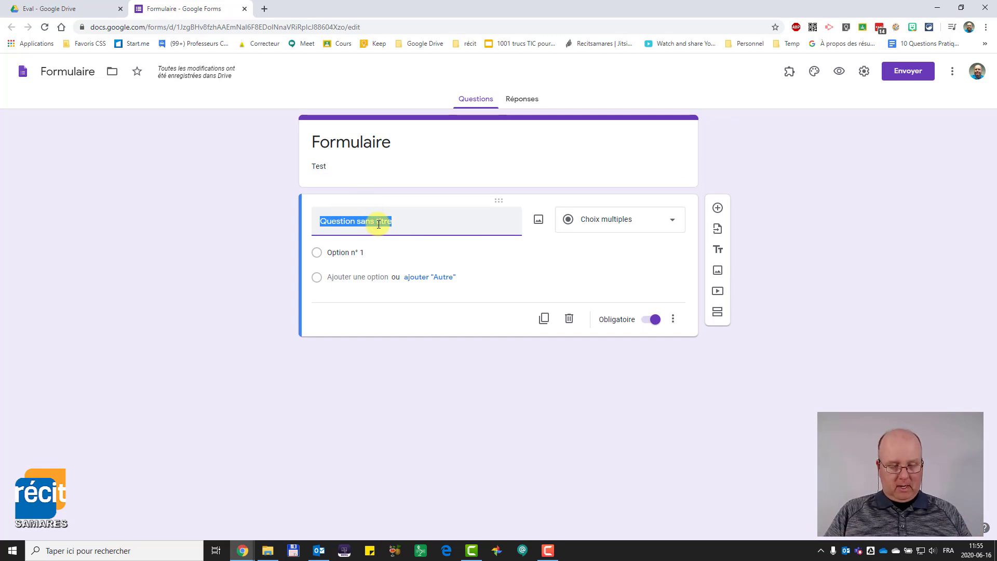
pyautogui.write('Votre ')
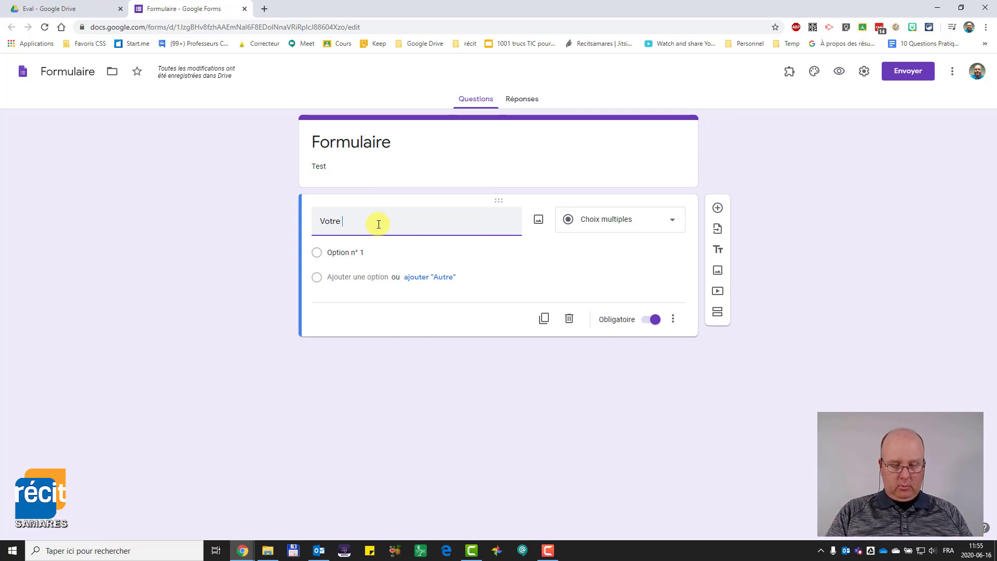
pyautogui.write('non')
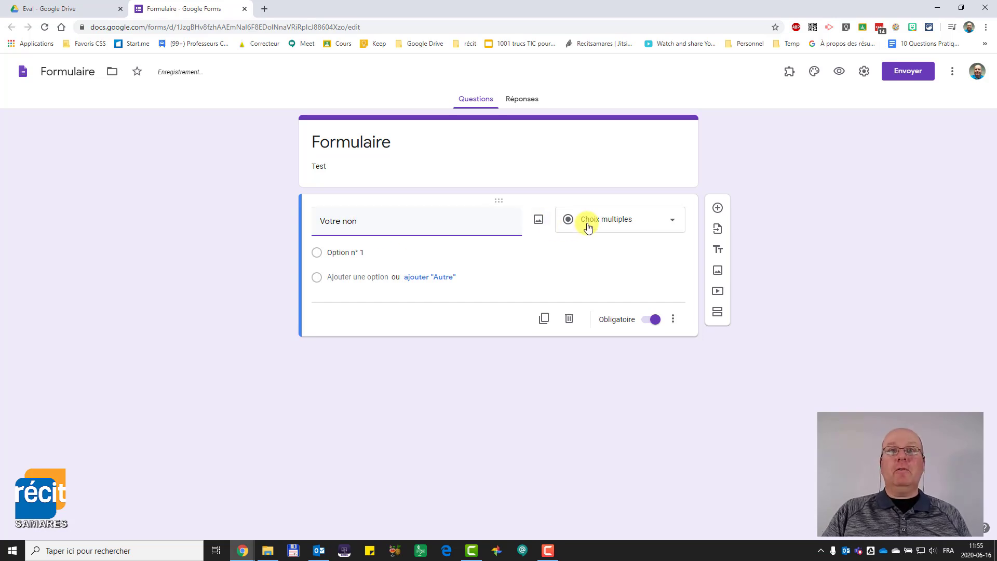
pyautogui.click(583, 221)
pyautogui.click(599, 162)
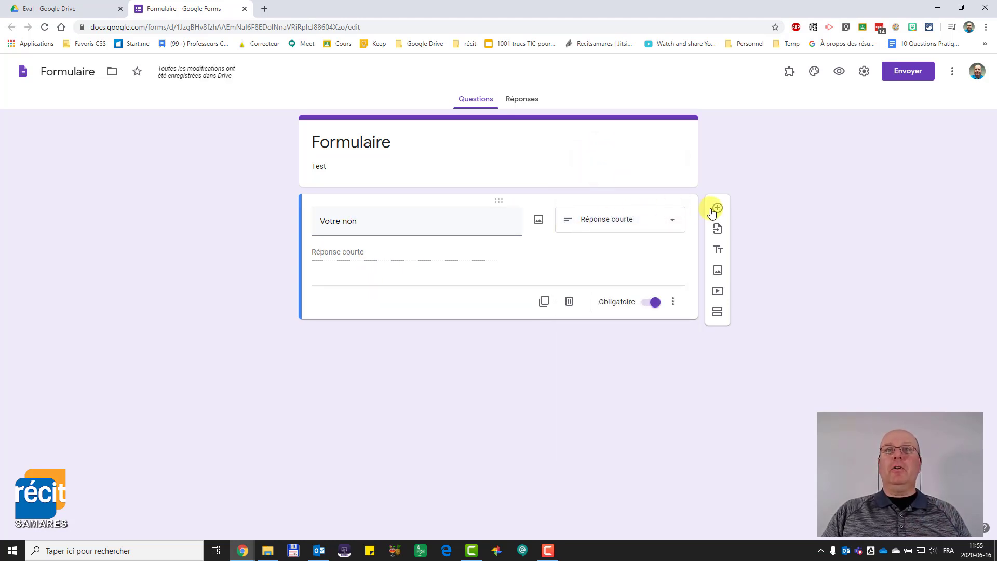
# Add a second question worded "Votre groupe" and set its type to a dropdown list (Liste déroulante)
pyautogui.click(716, 209)
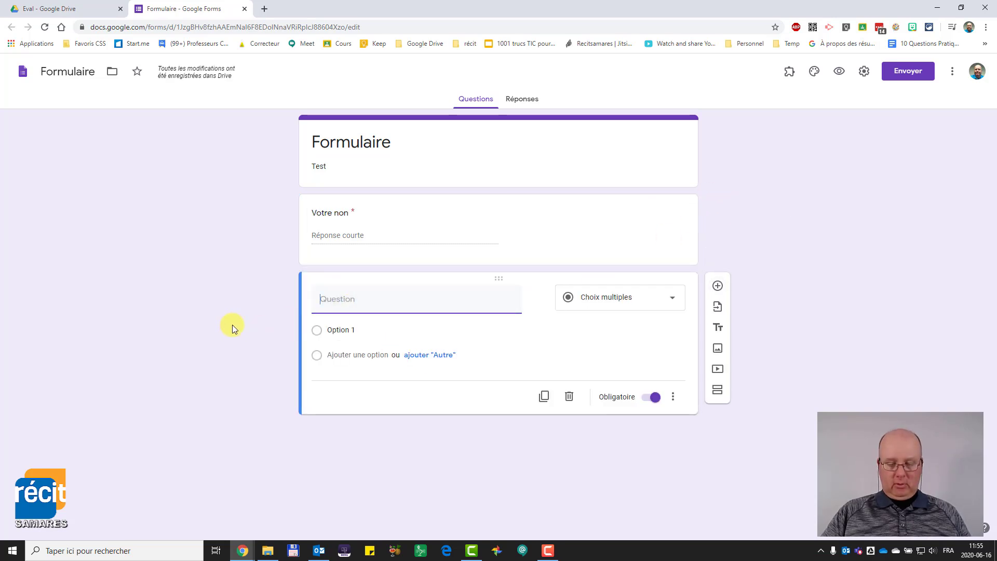
pyautogui.write('Votre groupe')
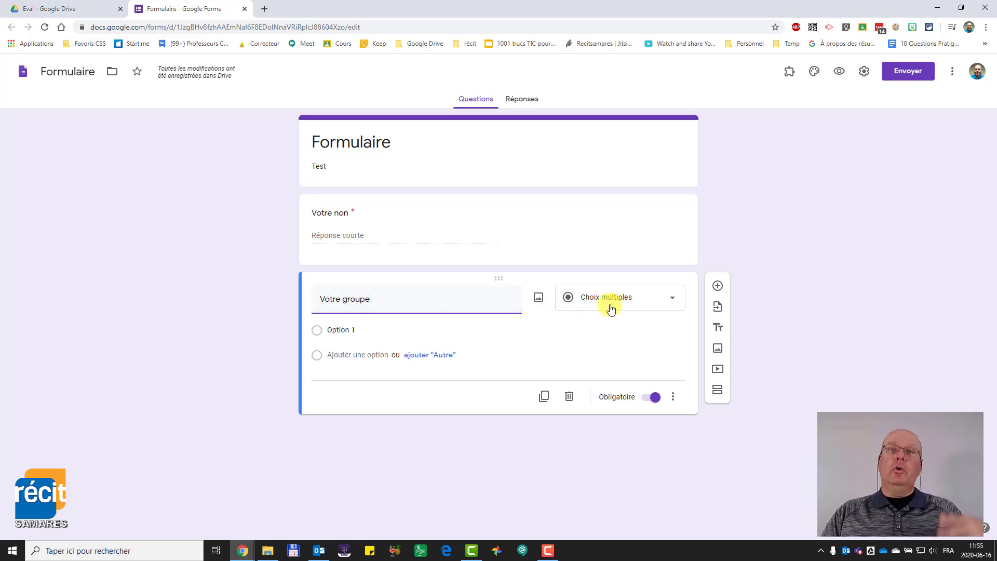
pyautogui.click(613, 306)
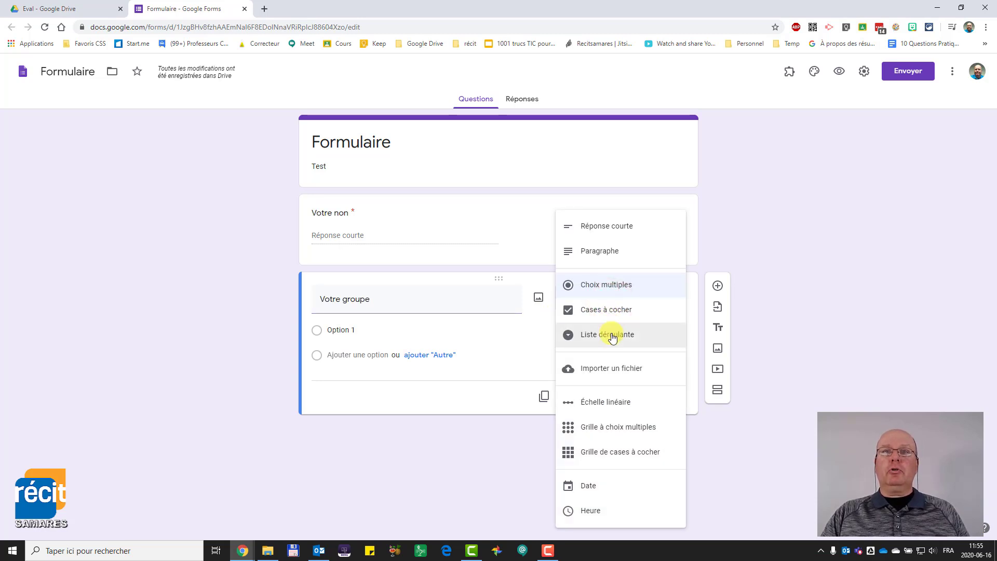
pyautogui.click(611, 336)
# Enter Groupe 31, Groupe 32 and Groupe 33 as the choices of the "Votre groupe" question
pyautogui.click(345, 330)
pyautogui.write('Groupe 31')
pyautogui.press('Return')
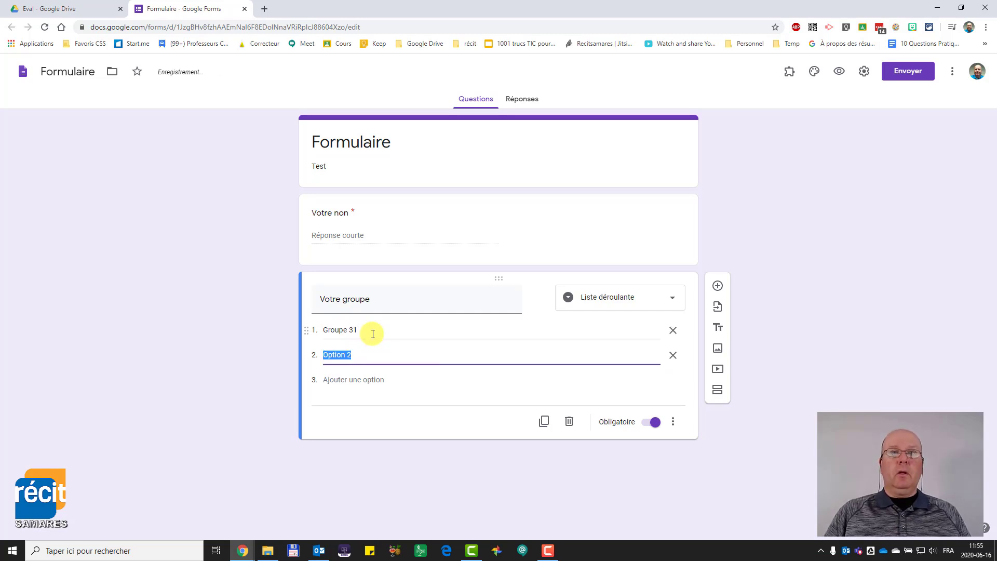
pyautogui.write('Groupe 32')
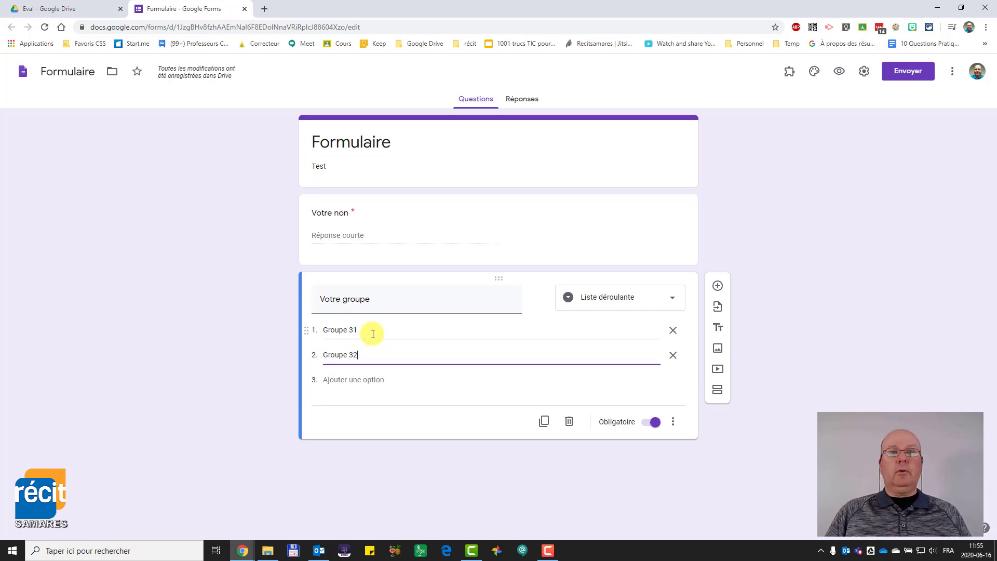
pyautogui.press('Return')
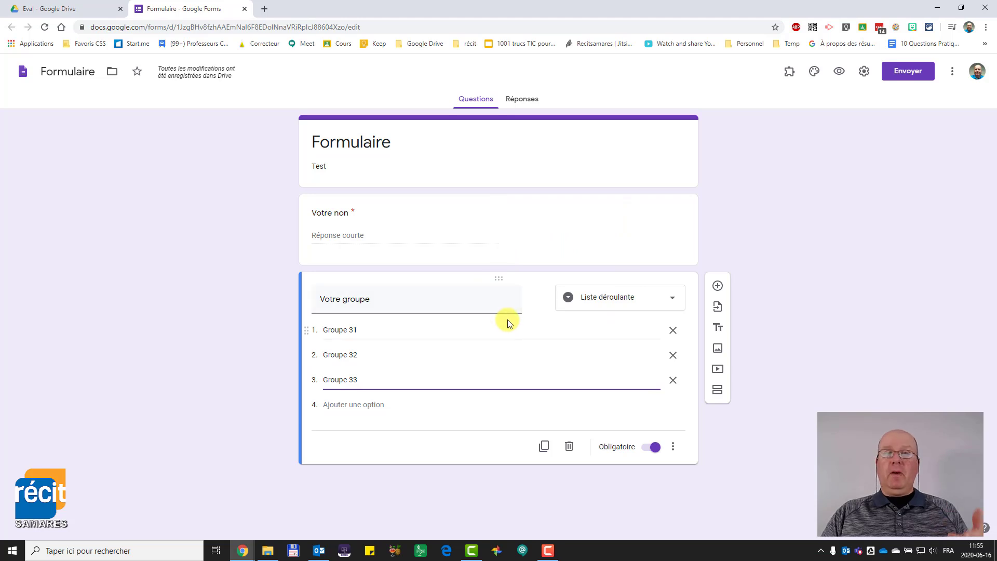
# Add a third question worded "La date" and set its type to Date
pyautogui.click(717, 286)
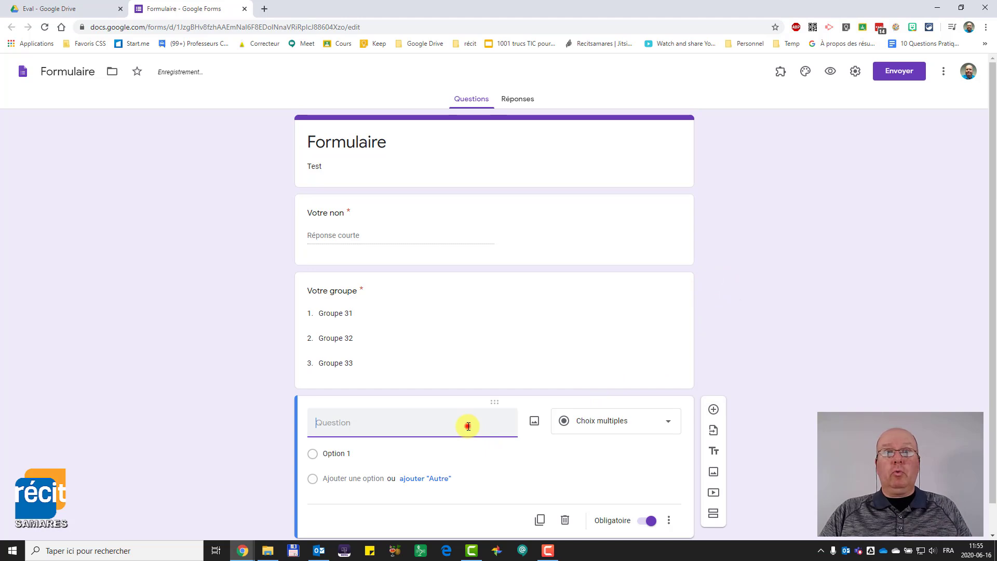
pyautogui.click(468, 425)
pyautogui.write('La d')
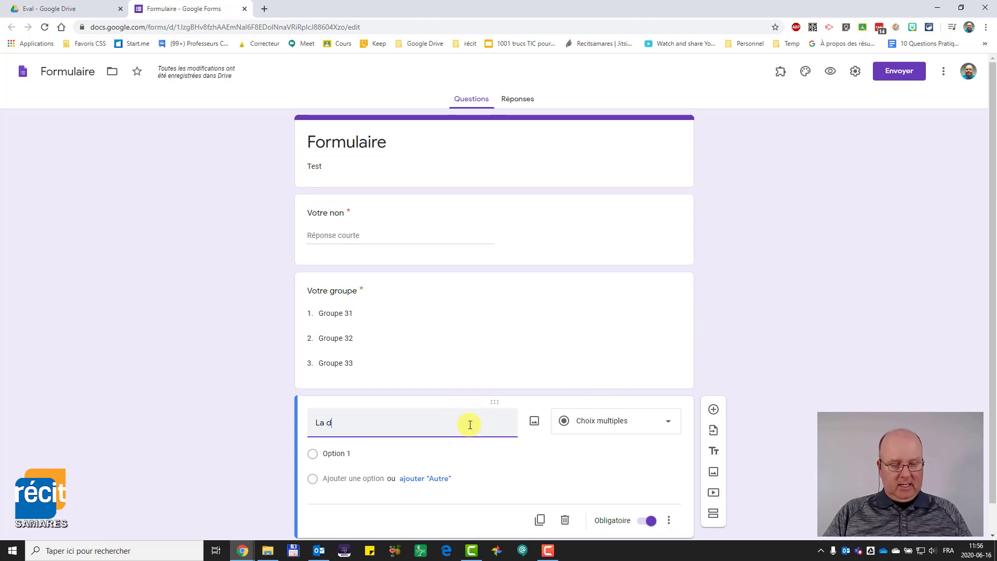
pyautogui.write('ate')
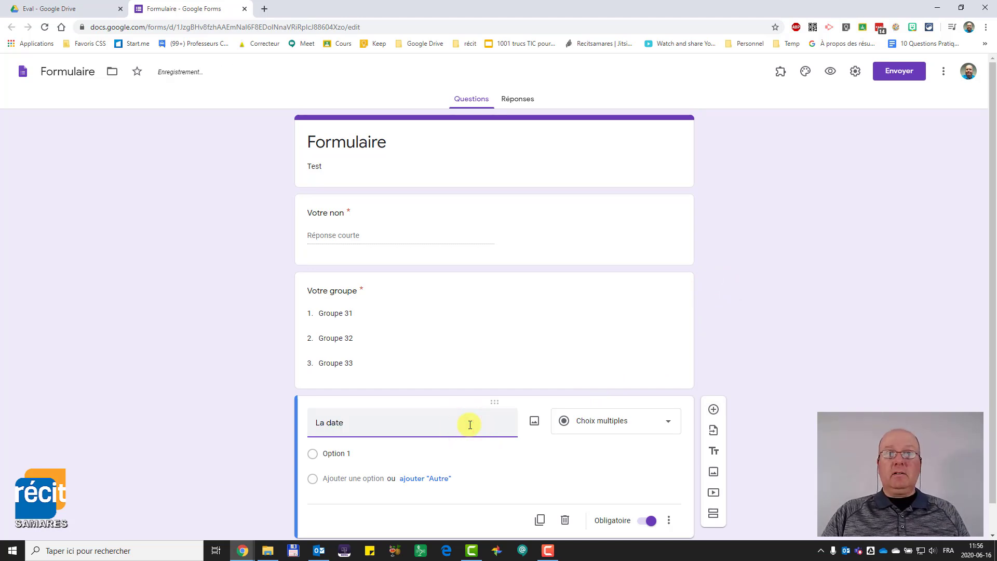
pyautogui.click(609, 421)
pyautogui.click(585, 485)
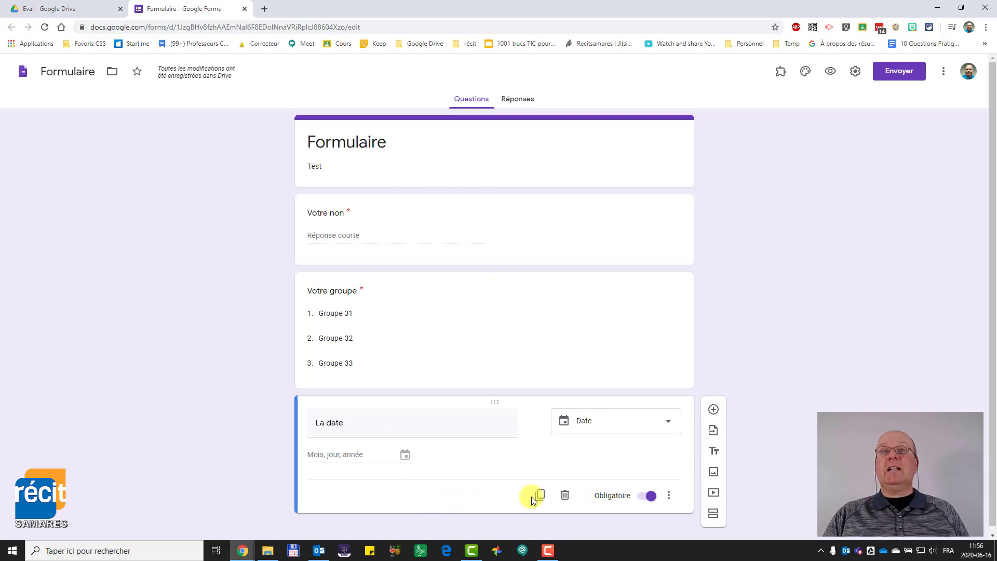
# Add a new section after the "La date" question and title it Partie 1
pyautogui.click(713, 515)
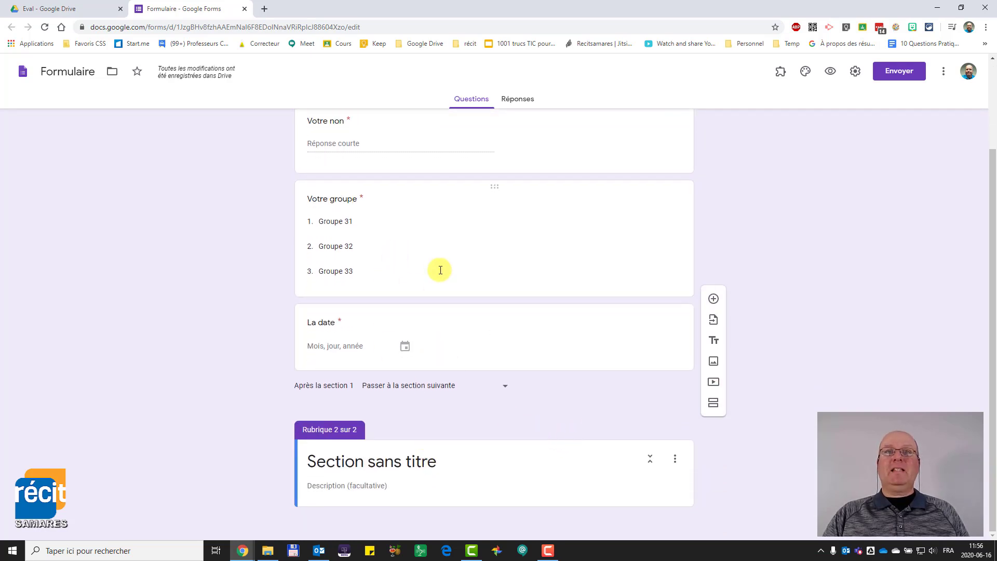
pyautogui.scroll(2, 426, 249)
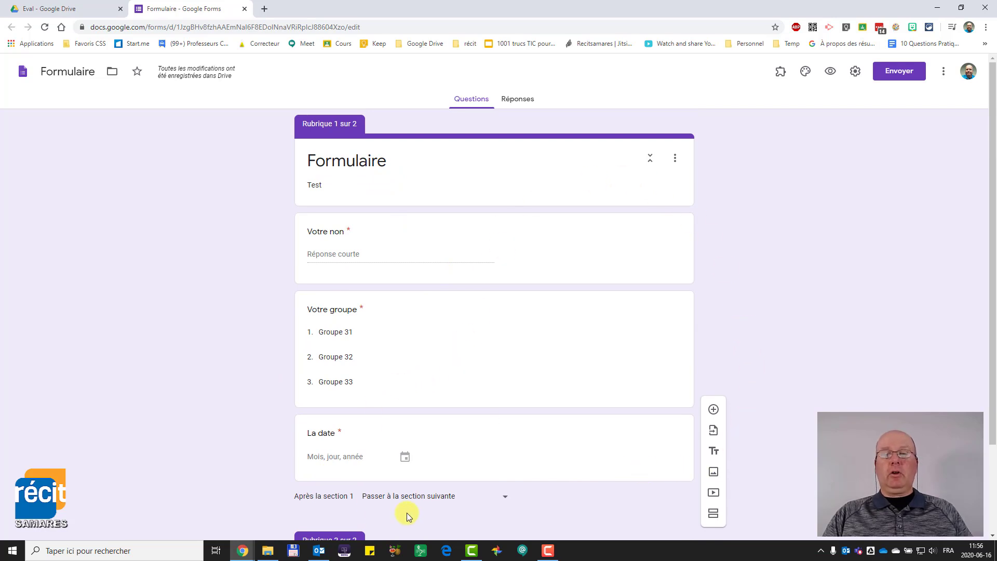
pyautogui.scroll(-2, 353, 476)
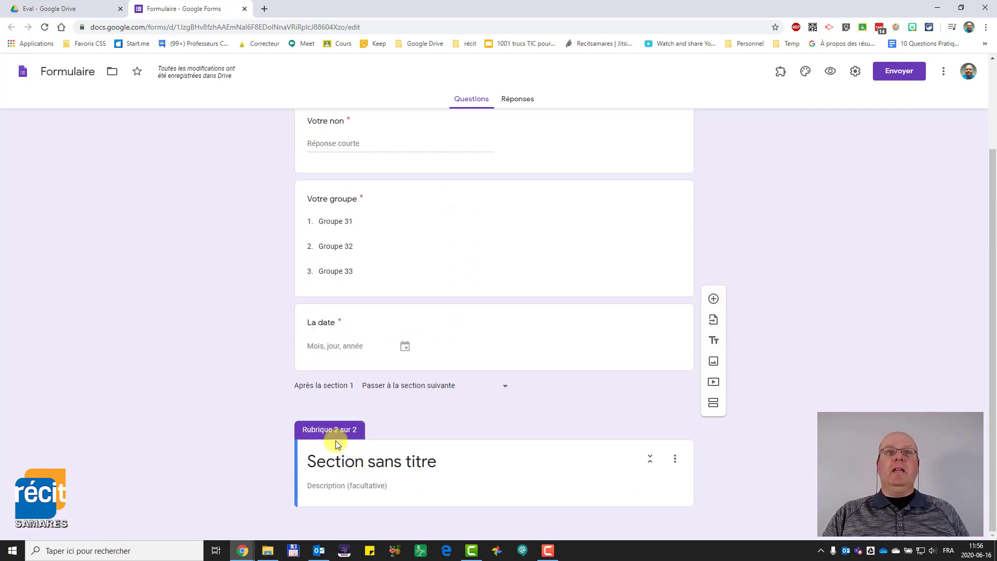
pyautogui.click(377, 462)
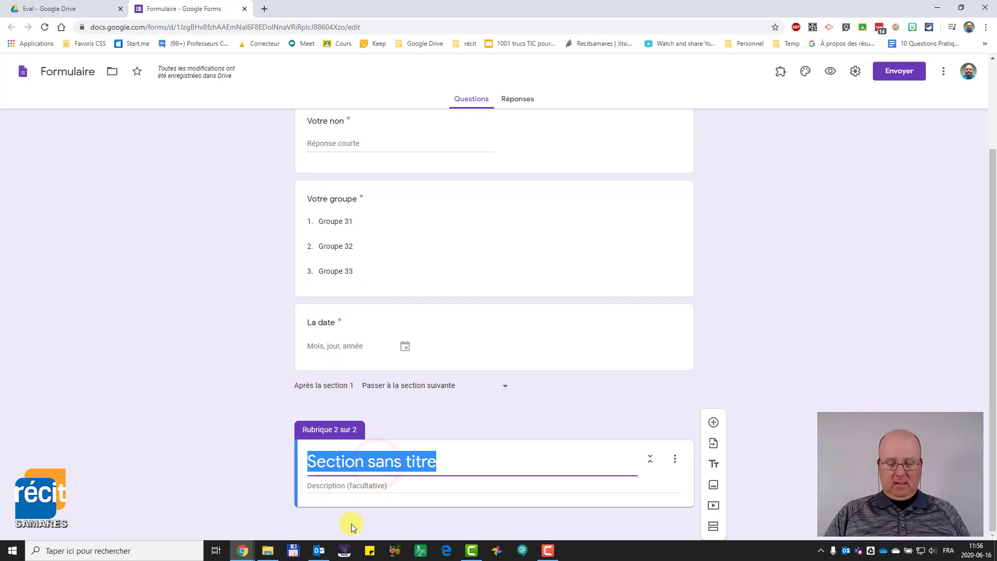
pyautogui.write('Partie 1')
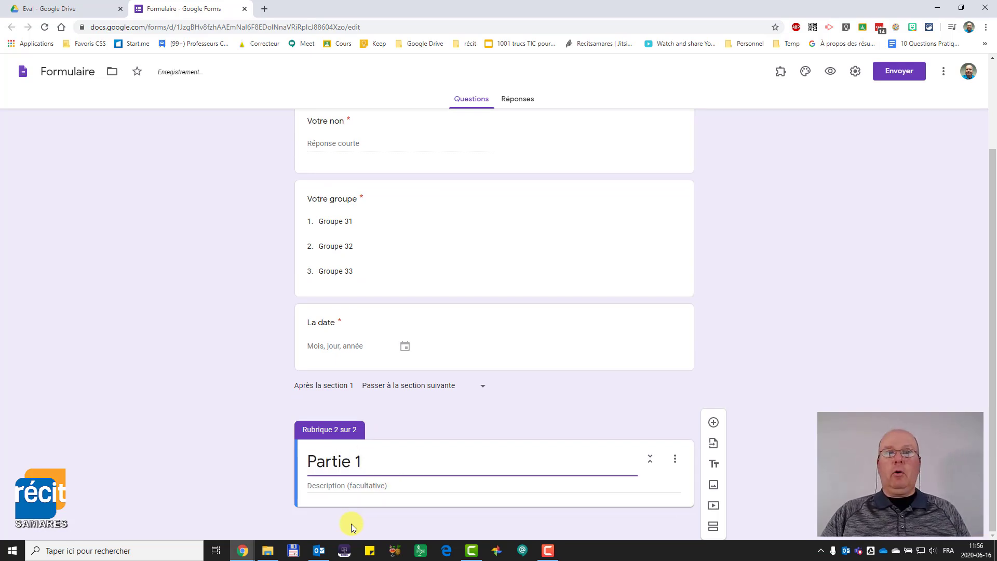
pyautogui.click(230, 446)
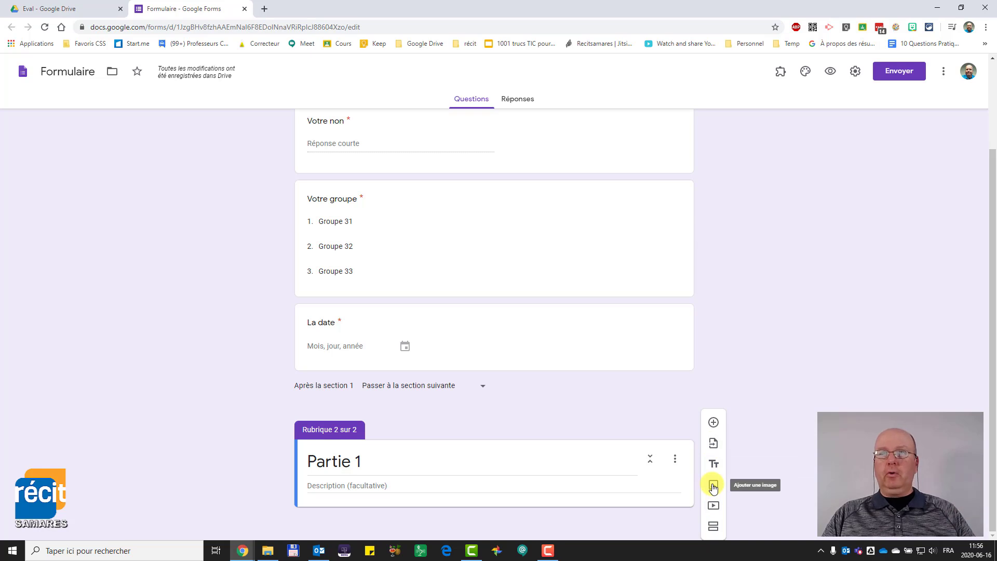
# Add three blank multiple-choice questions to the Partie 1 section
pyautogui.click(714, 422)
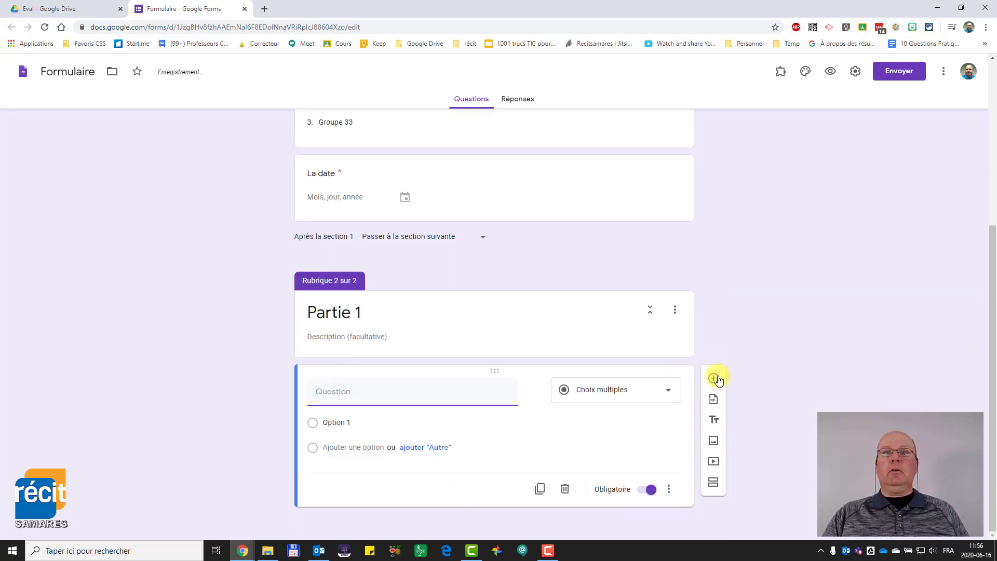
pyautogui.click(713, 378)
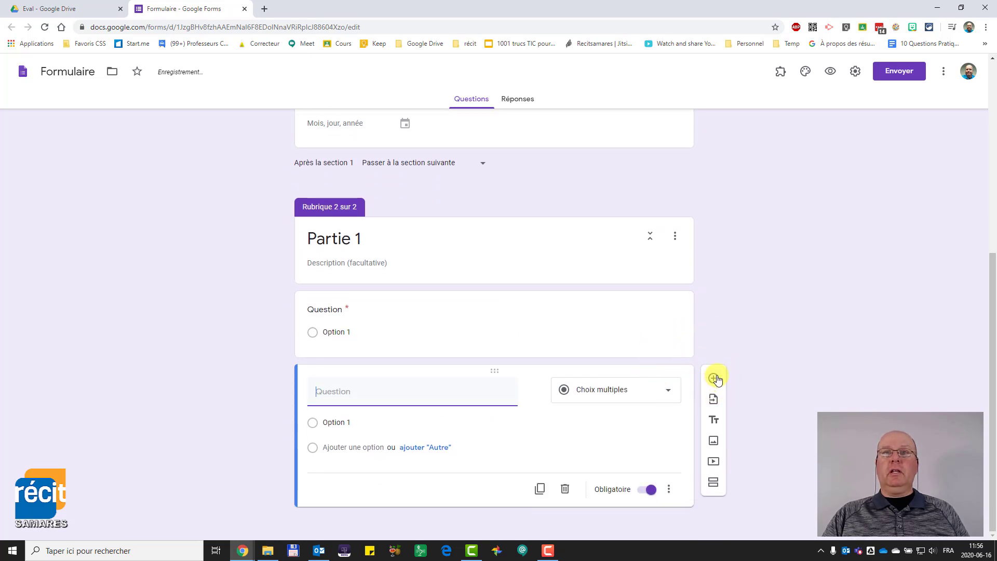
pyautogui.click(714, 378)
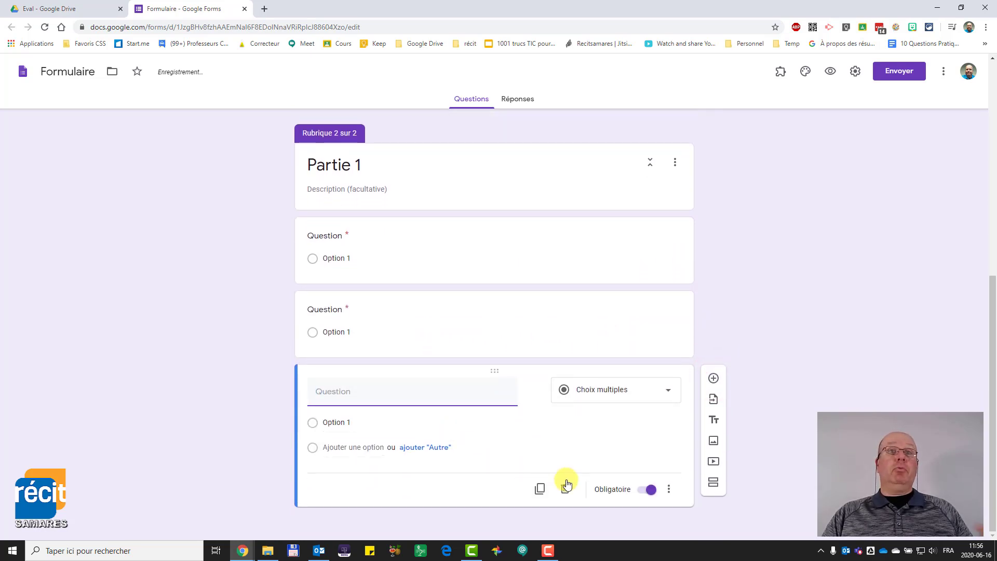
# Add a new section after the Partie 1 questions and title it Partie 2
pyautogui.click(713, 482)
pyautogui.click(397, 460)
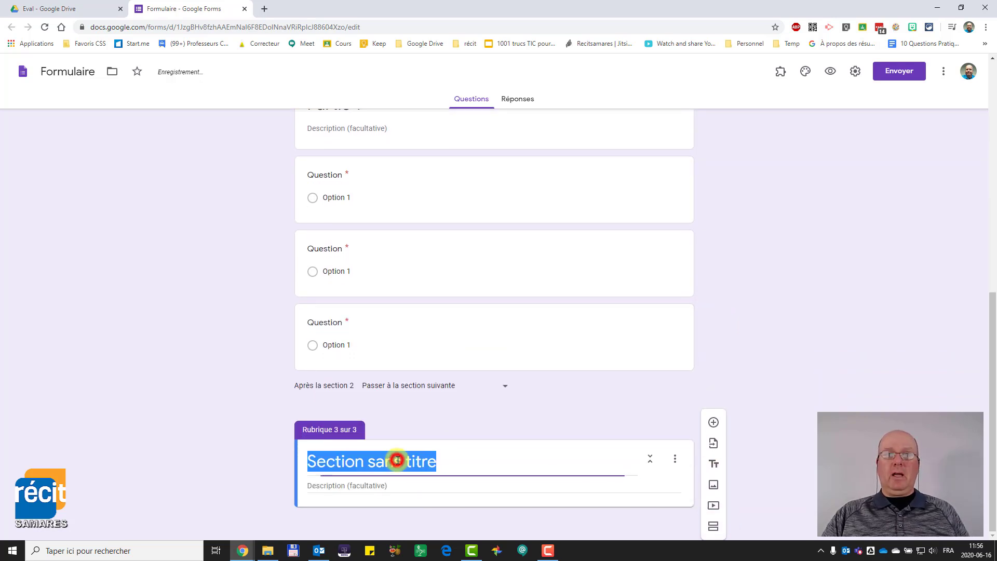
pyautogui.write('Partie 2')
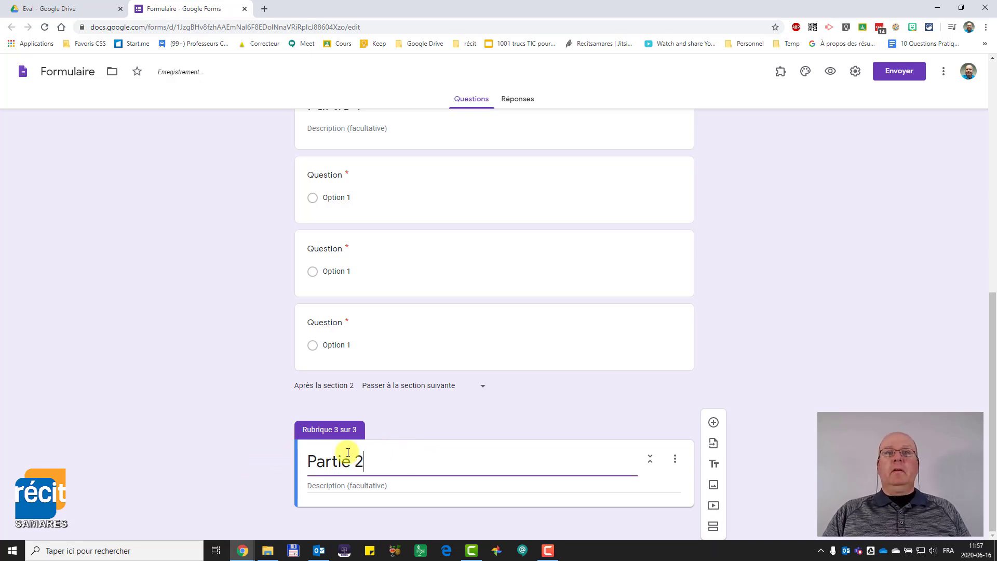
# Add two blank required multiple-choice questions to the Partie 2 section
pyautogui.click(714, 422)
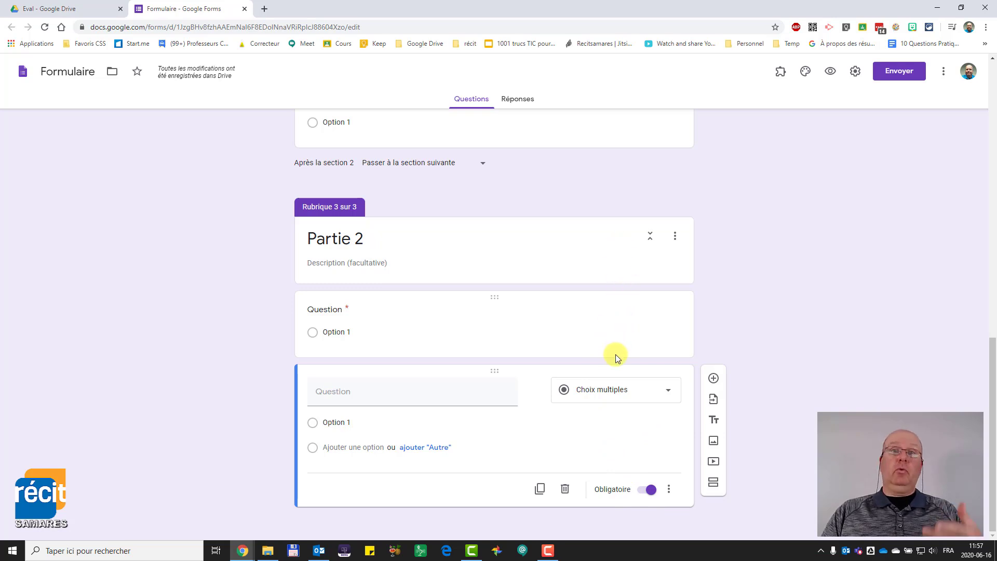
pyautogui.click(644, 491)
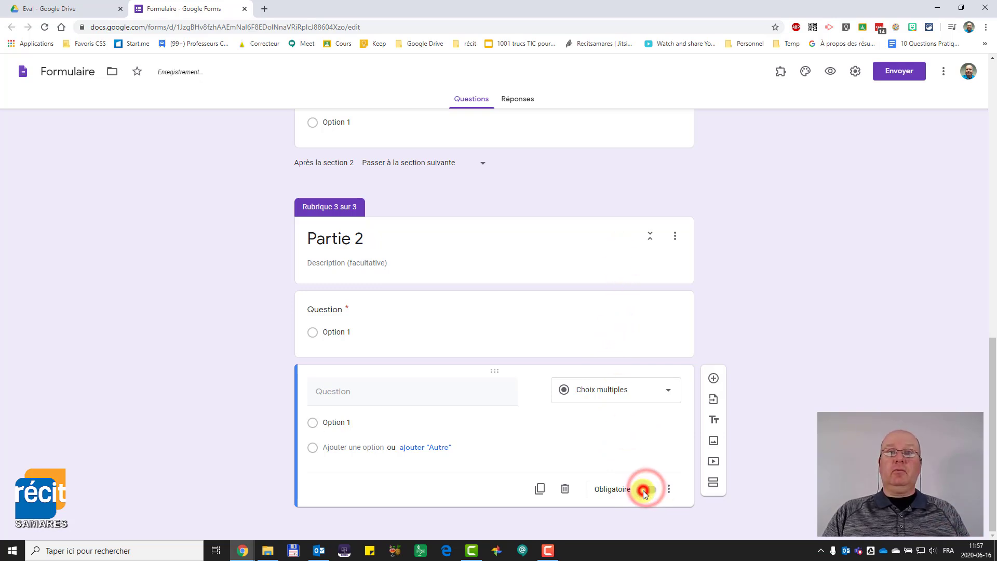
pyautogui.scroll(15, 596, 405)
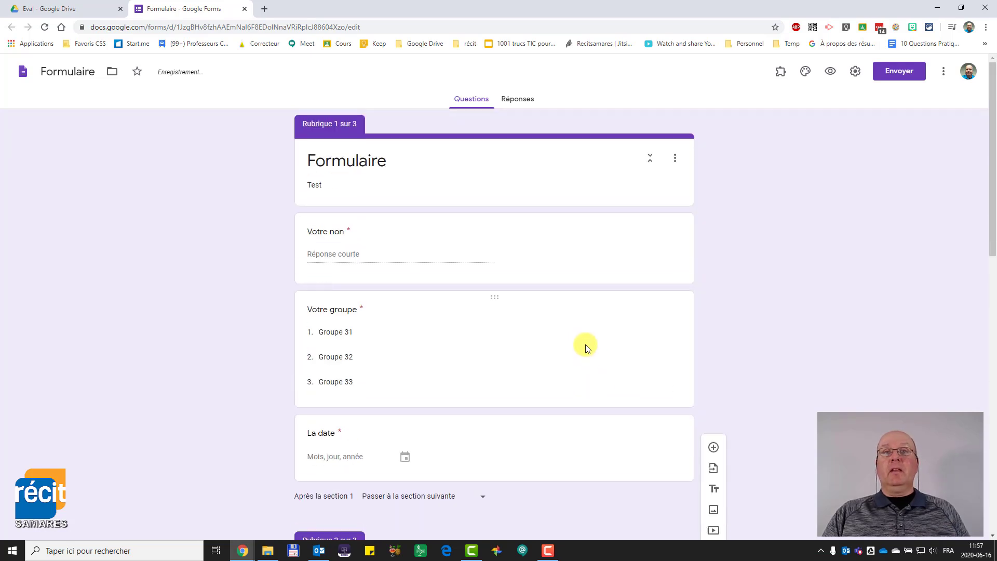
pyautogui.scroll(-14, 588, 352)
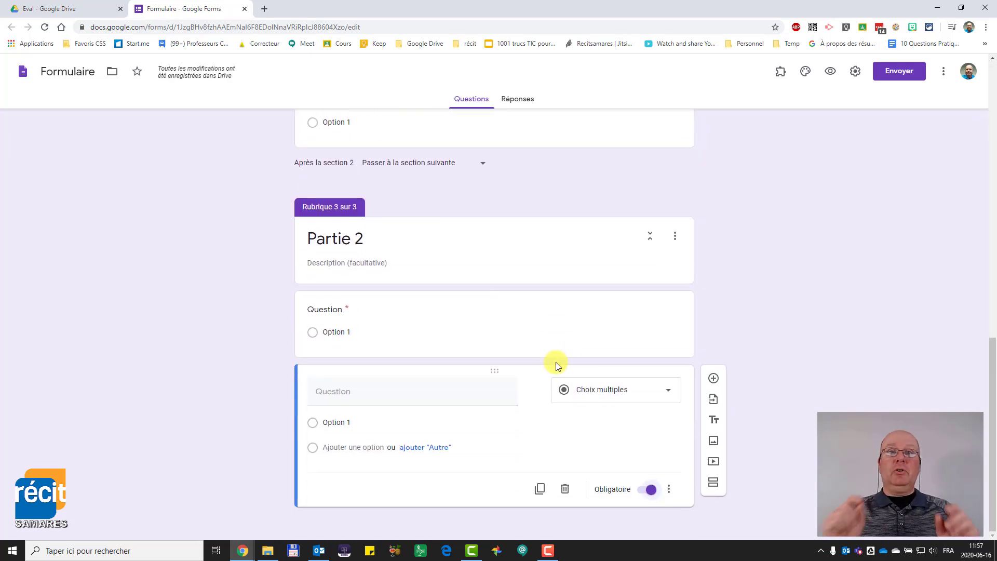
# Show the description field on the "Votre non" question and leave it empty
pyautogui.scroll(15, 552, 360)
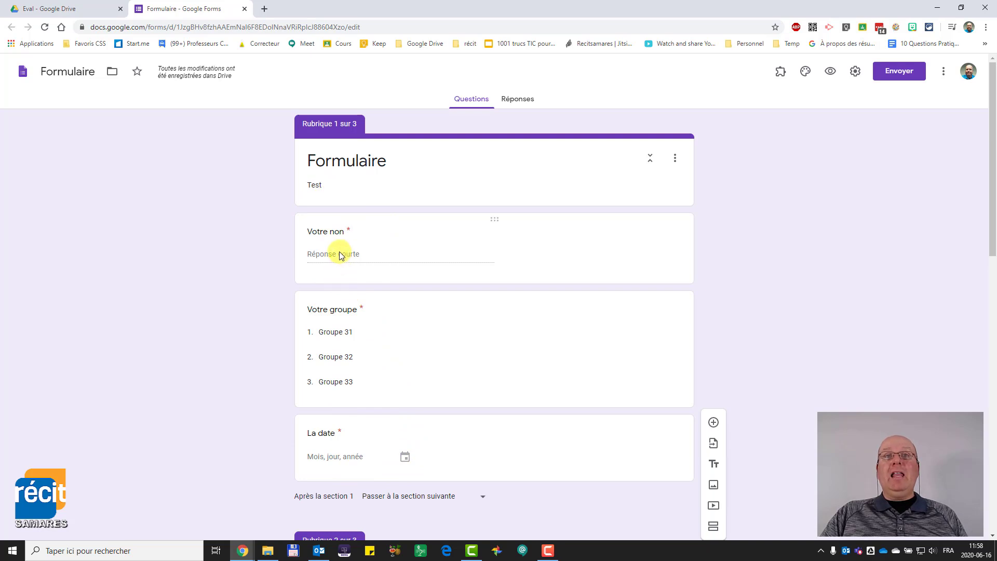
pyautogui.click(326, 229)
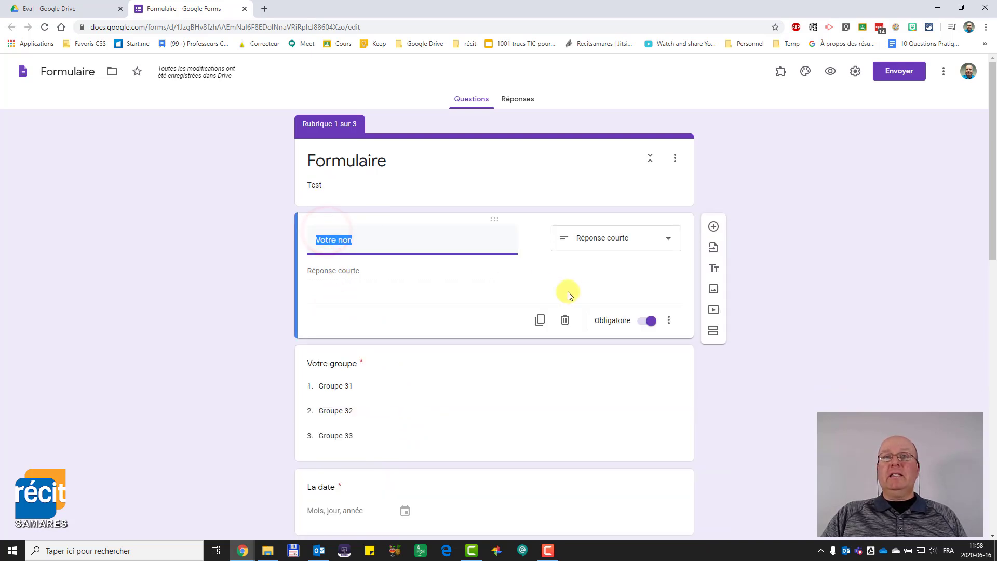
pyautogui.click(670, 322)
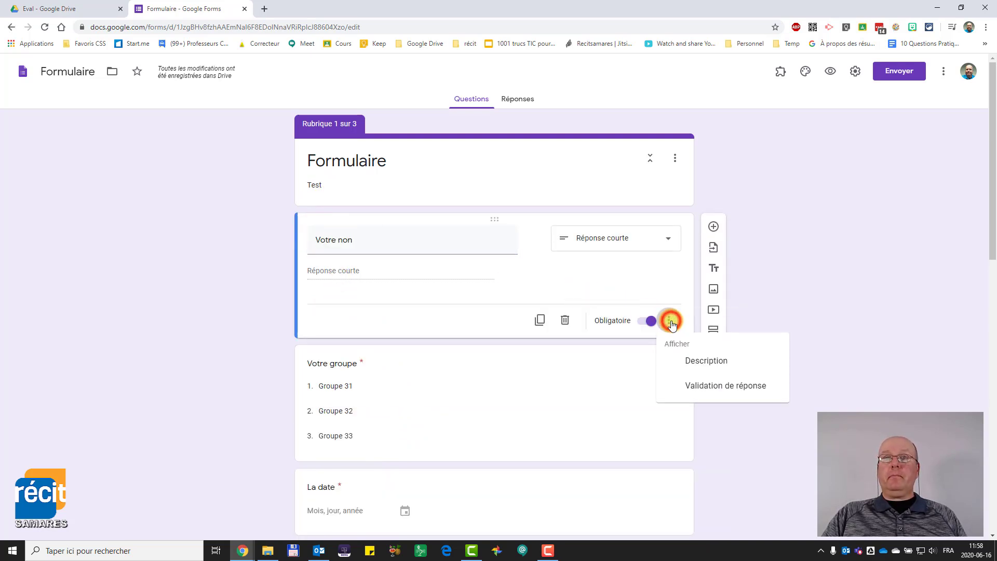
pyautogui.click(689, 359)
pyautogui.click(369, 268)
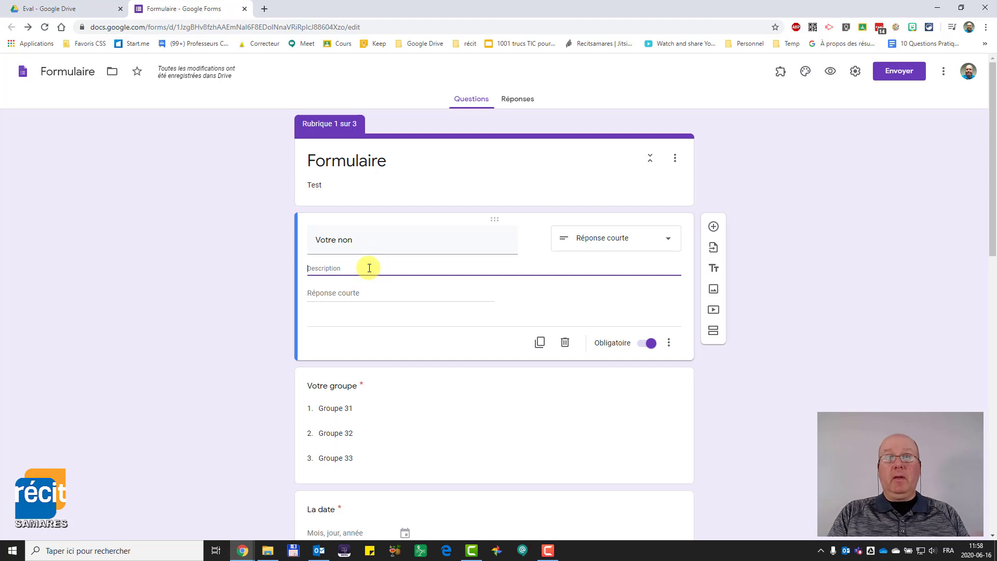
pyautogui.click(761, 232)
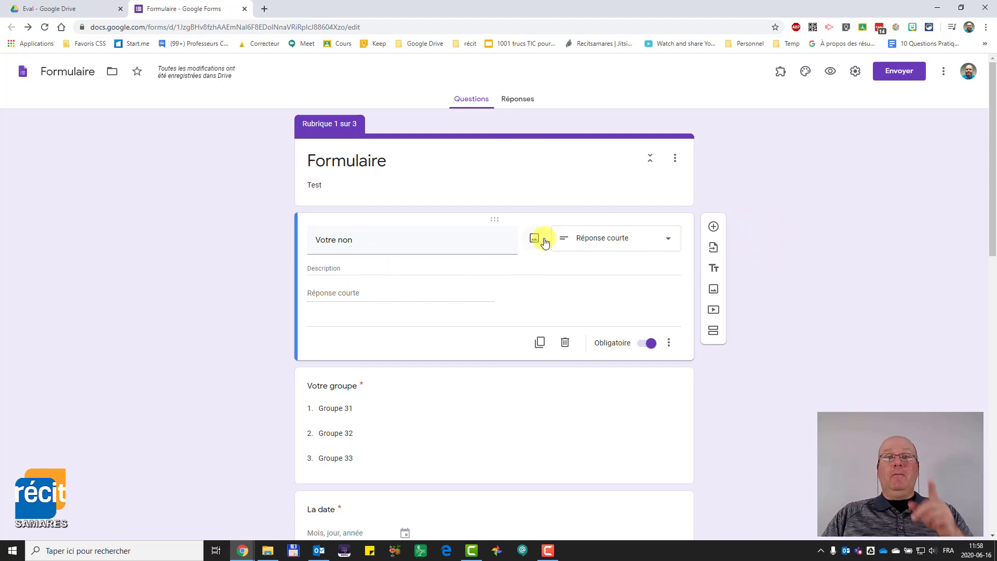
# Create a new linked spreadsheet named "Formulaire (réponses)" as the destination for the form's responses
pyautogui.click(517, 101)
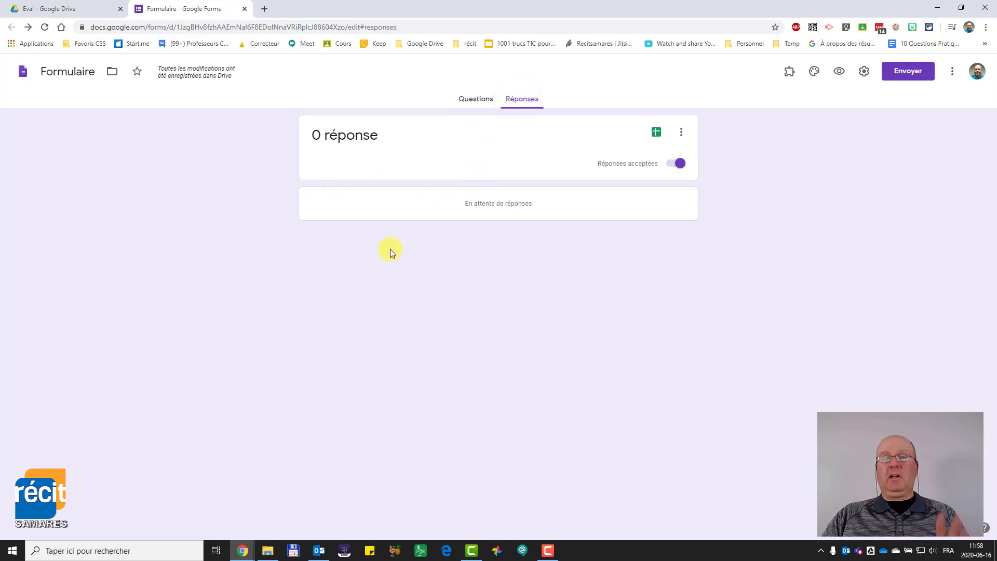
pyautogui.click(657, 133)
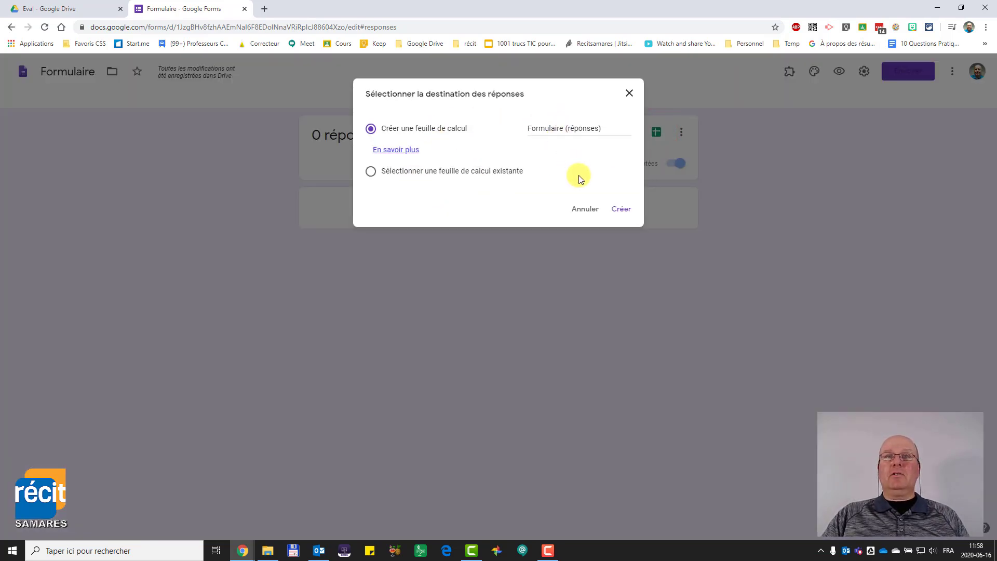
pyautogui.click(621, 213)
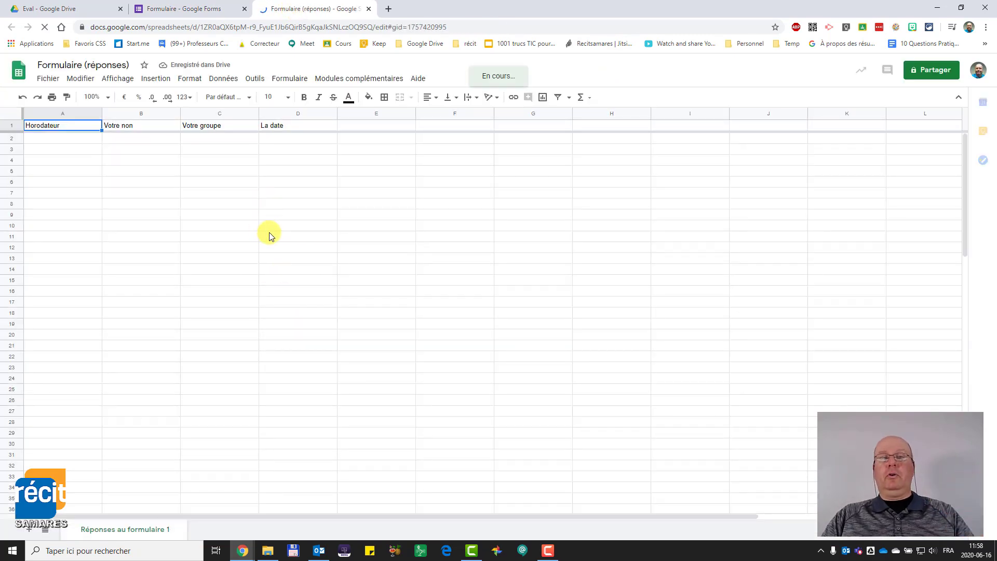
# Compare the questions in the form's sections with the column headers of the "Formulaire (réponses)" spreadsheet
pyautogui.click(213, 9)
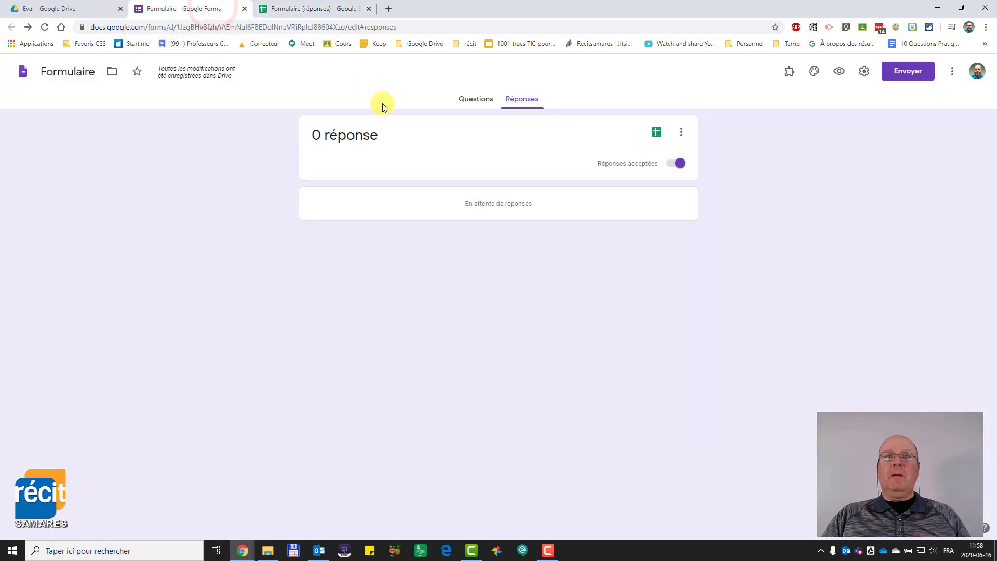
pyautogui.click(470, 99)
pyautogui.scroll(-6, 423, 247)
pyautogui.scroll(-4, 355, 258)
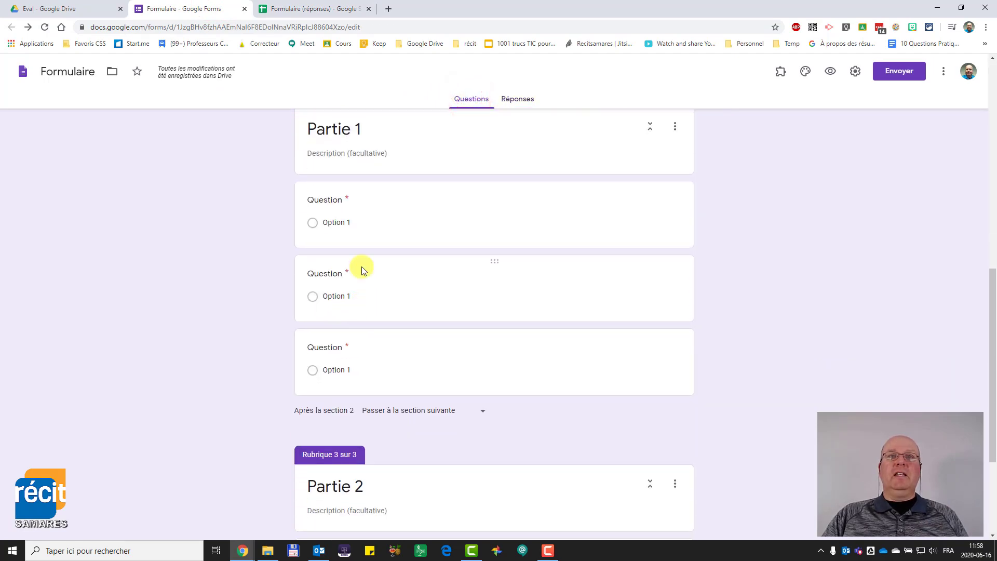
pyautogui.click(331, 7)
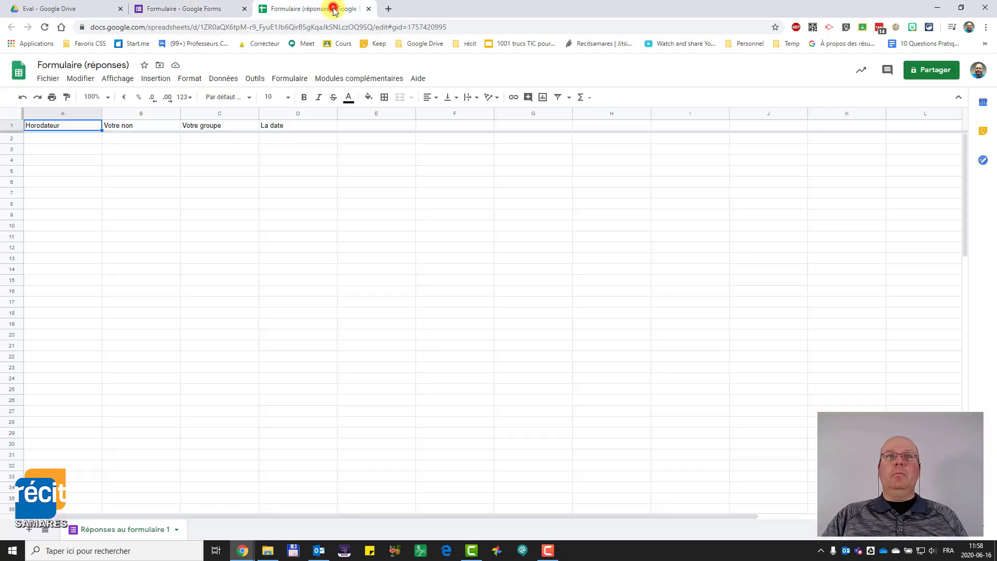
pyautogui.click(209, 9)
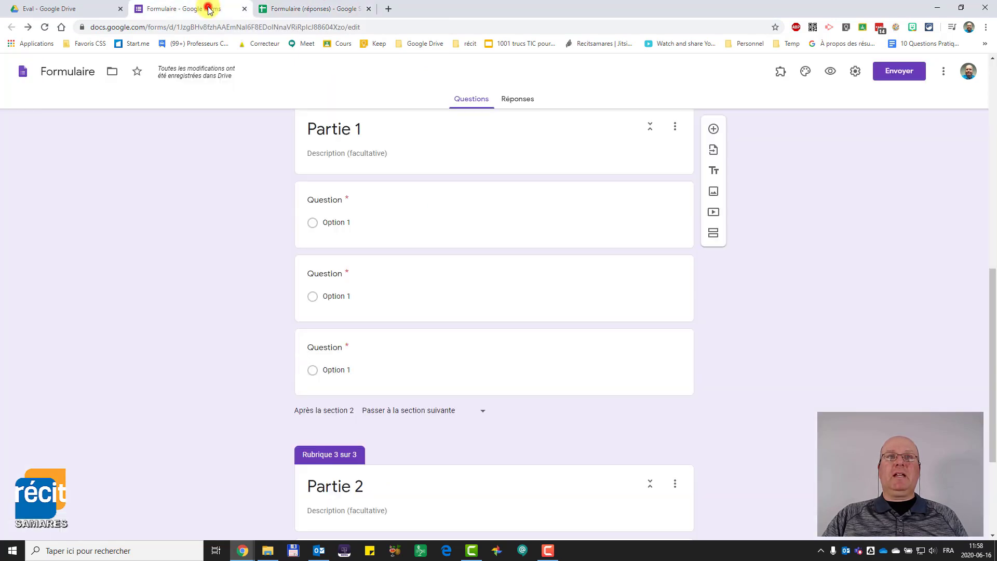
pyautogui.scroll(10, 311, 162)
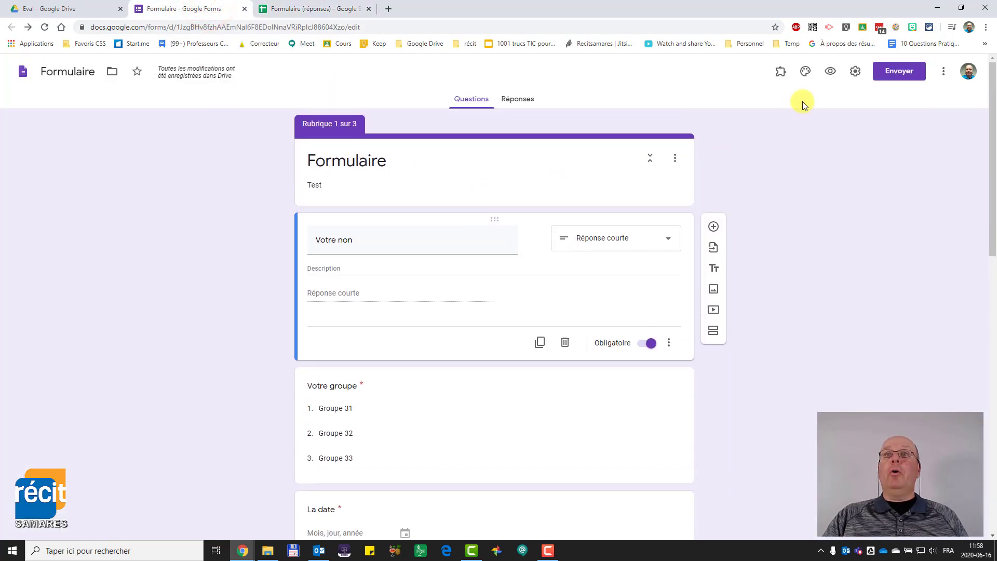
# Preview the form, fill in the respondent's name, Groupe 31 and the date 2020-06-16, and continue to Partie 1
pyautogui.click(829, 76)
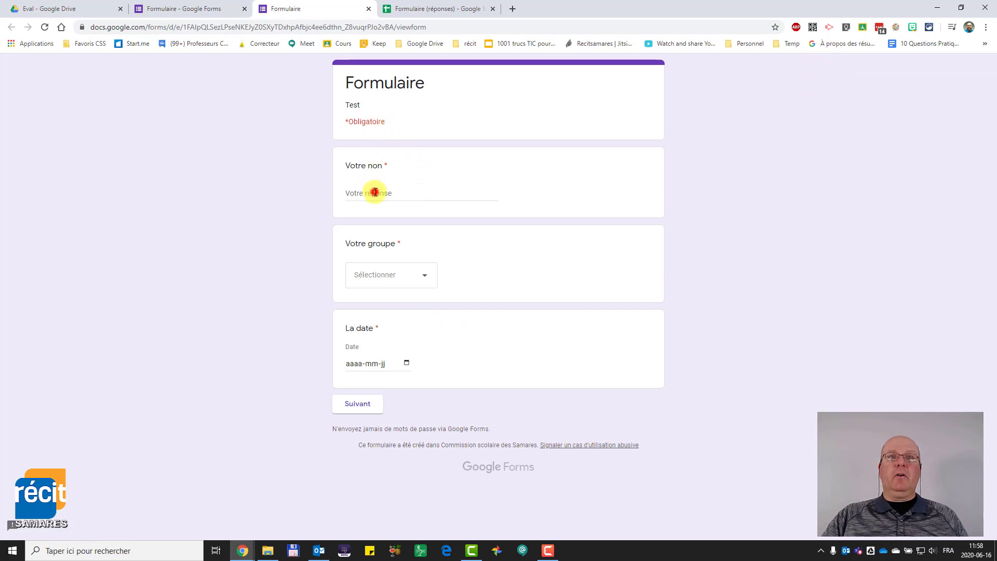
pyautogui.write('Michel')
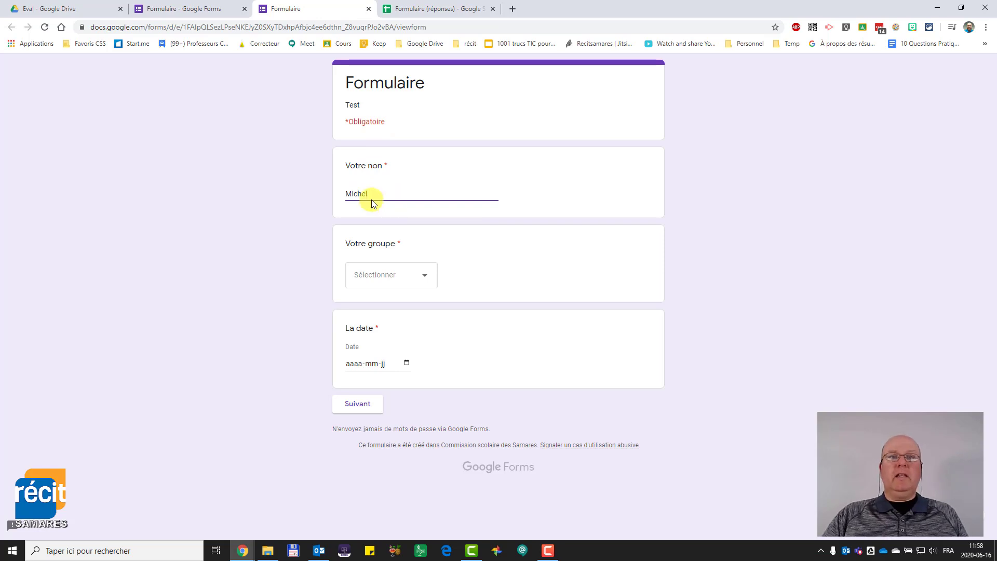
pyautogui.click(370, 274)
pyautogui.click(372, 307)
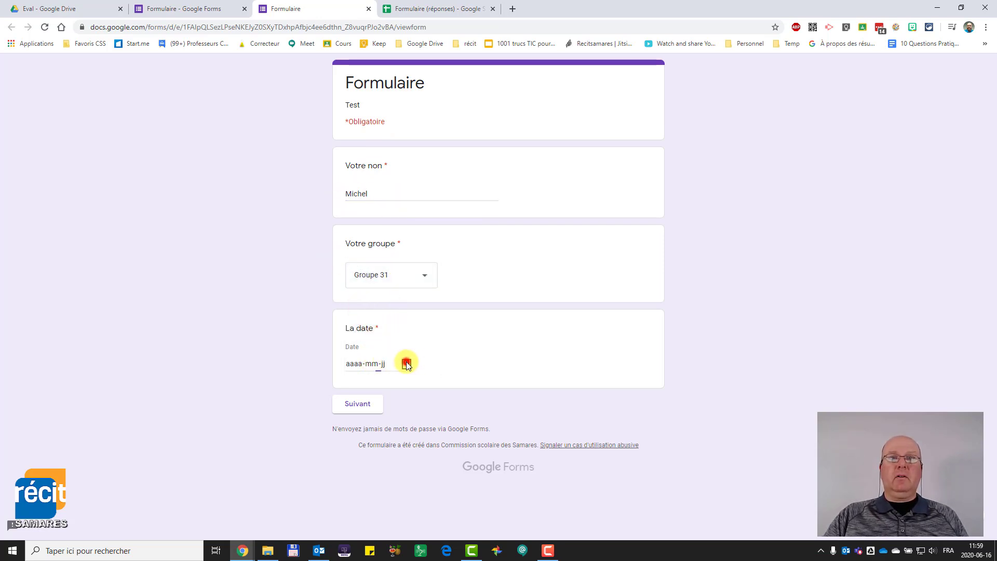
pyautogui.click(406, 363)
pyautogui.click(389, 445)
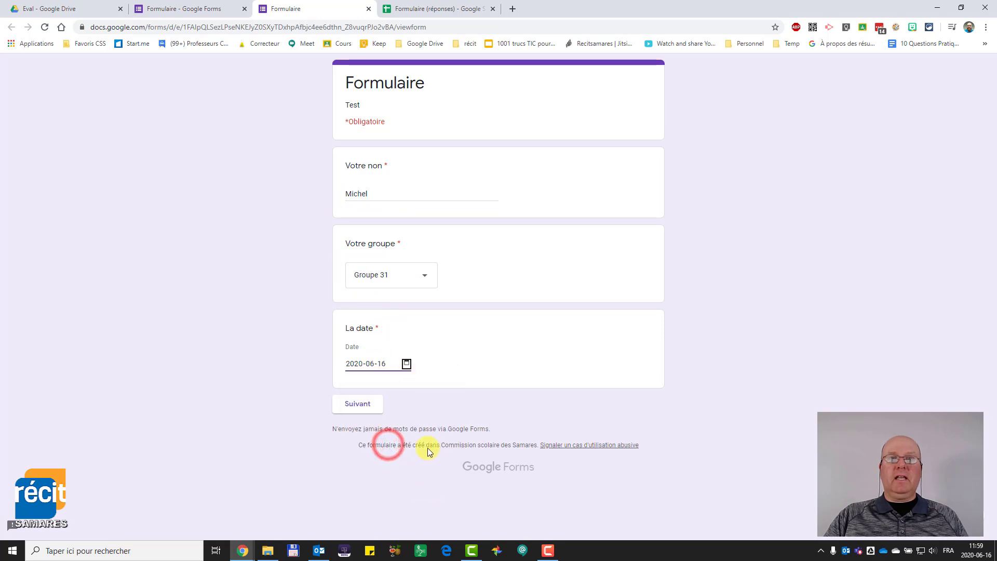
pyautogui.click(357, 400)
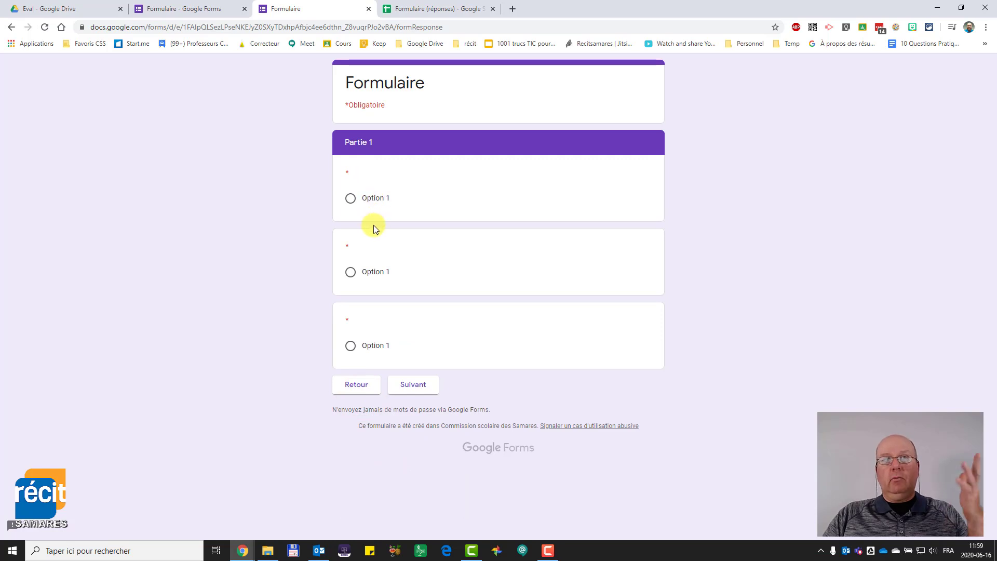
# Answer every question of Partie 1 and Partie 2 with Option 1, submit the response and close the preview
pyautogui.click(351, 199)
pyautogui.click(351, 272)
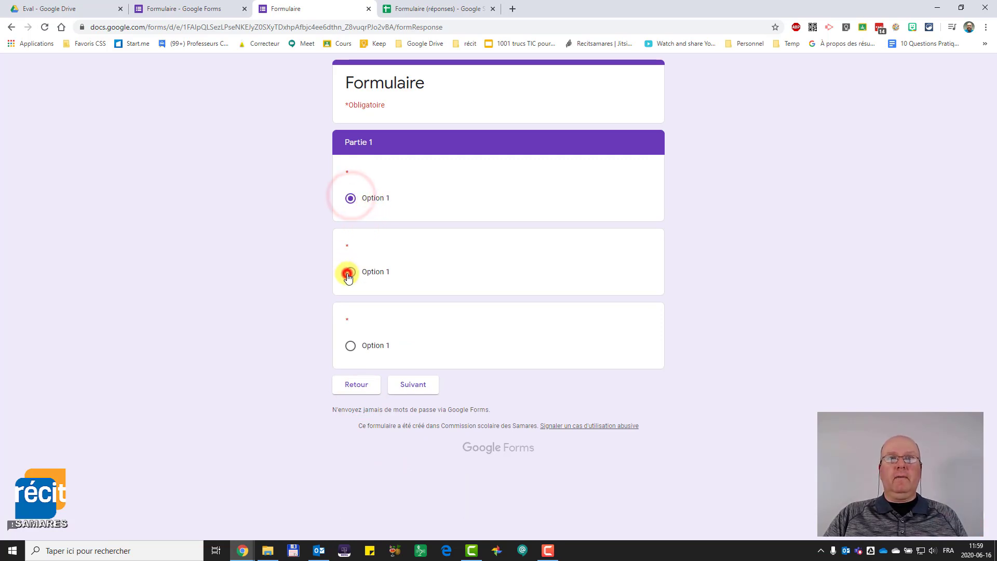
pyautogui.click(351, 346)
pyautogui.click(409, 382)
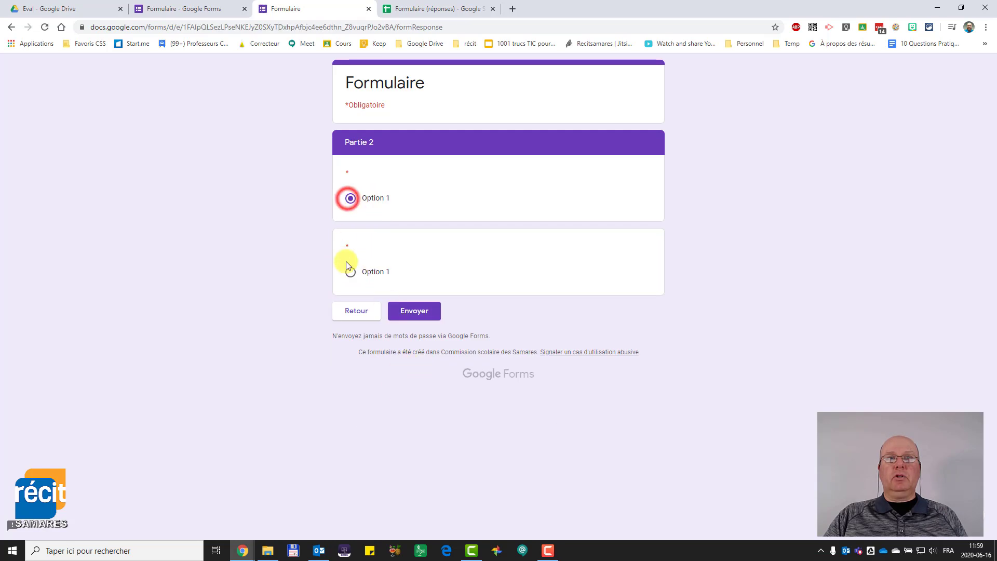
pyautogui.click(350, 271)
pyautogui.click(414, 310)
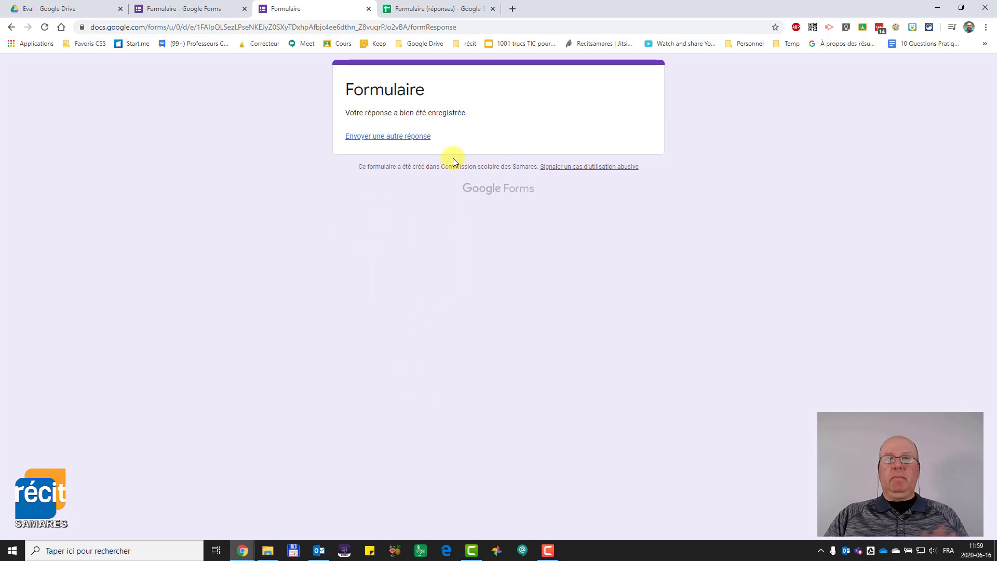
pyautogui.click(368, 9)
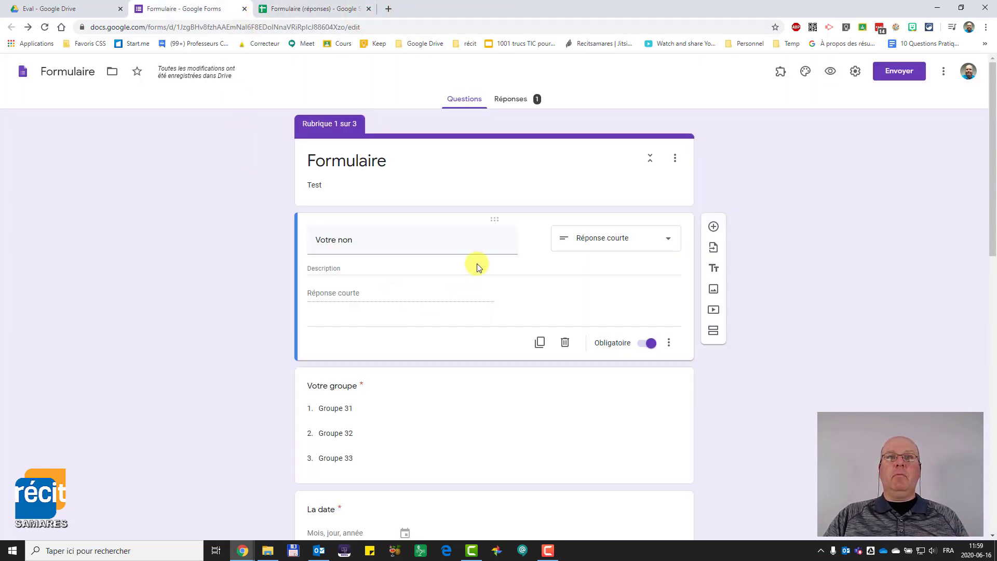
# Review the submitted response in the summary, per-question and individual views, and return to the form's questions
pyautogui.click(509, 101)
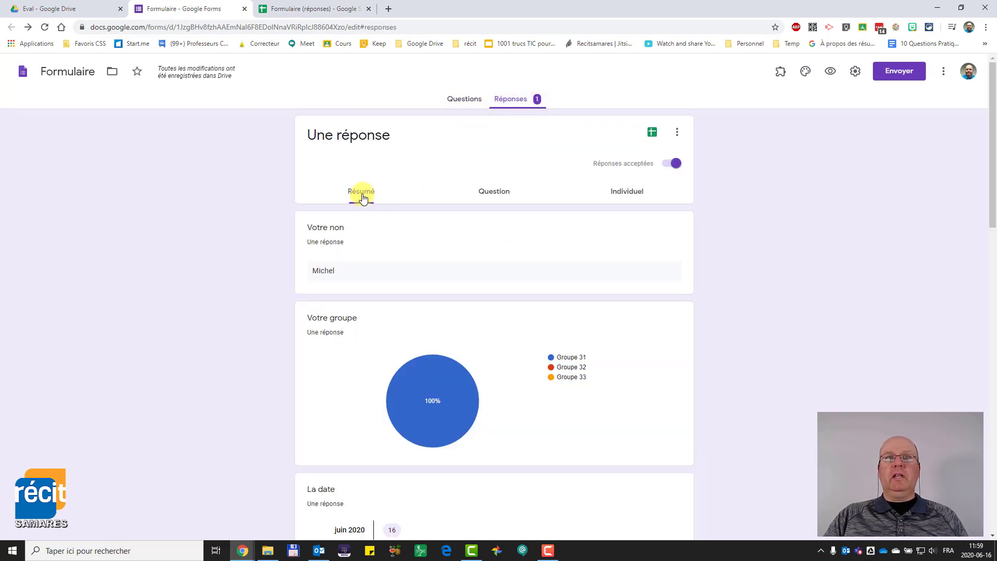
pyautogui.click(492, 203)
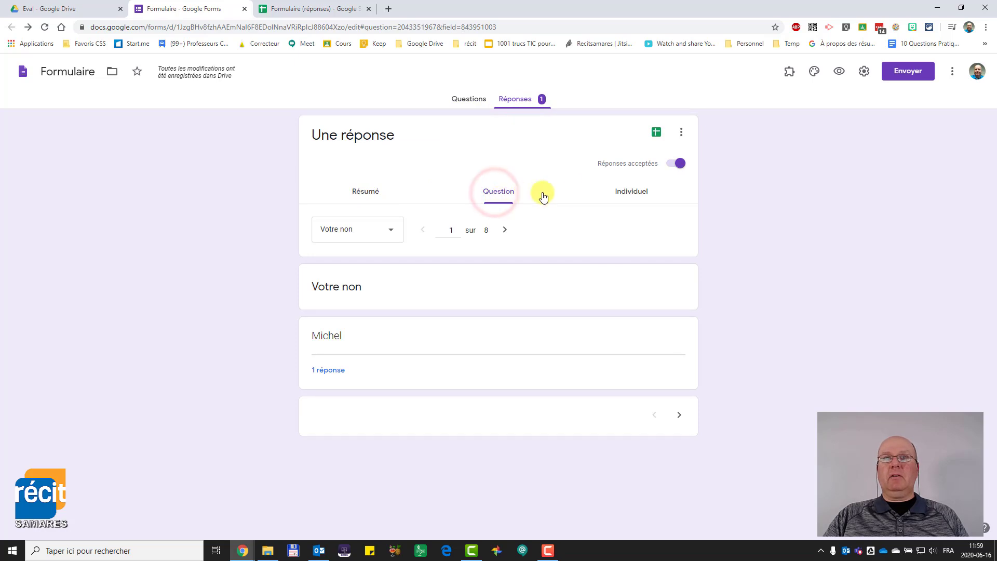
pyautogui.click(625, 199)
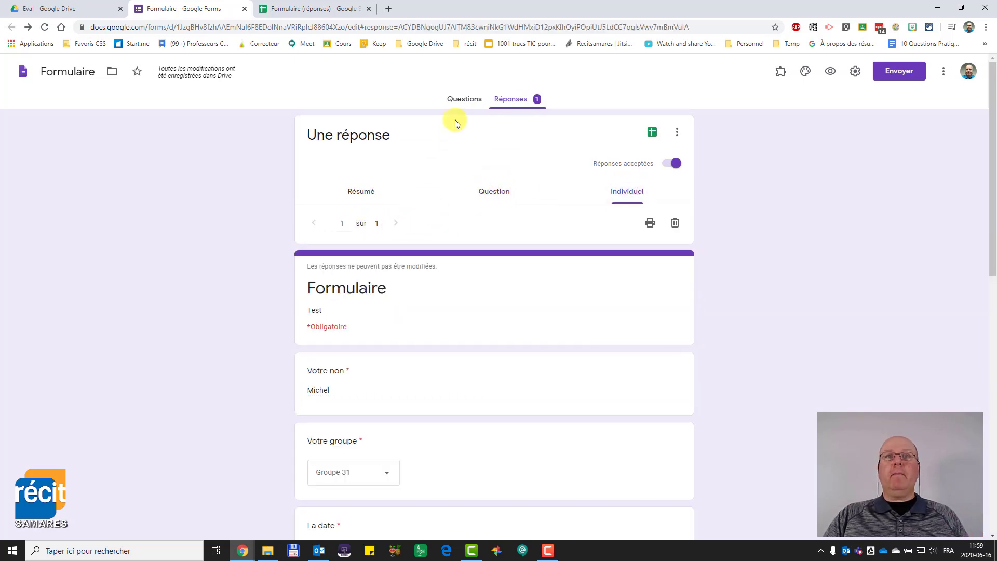
pyautogui.click(463, 101)
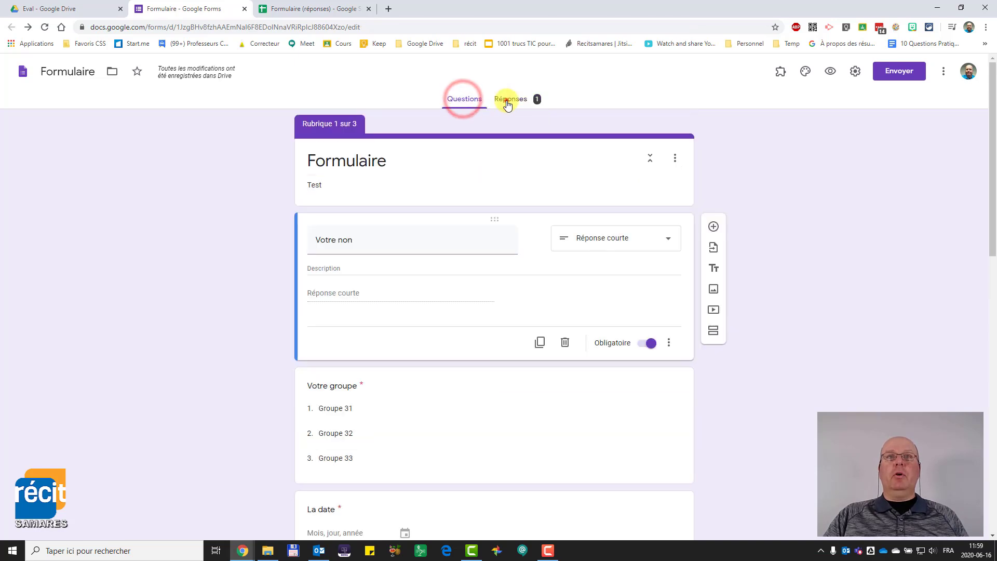
# Check the recorded answer in the form's responses and in the linked "Formulaire (réponses)" spreadsheet, and return to the form
pyautogui.click(509, 100)
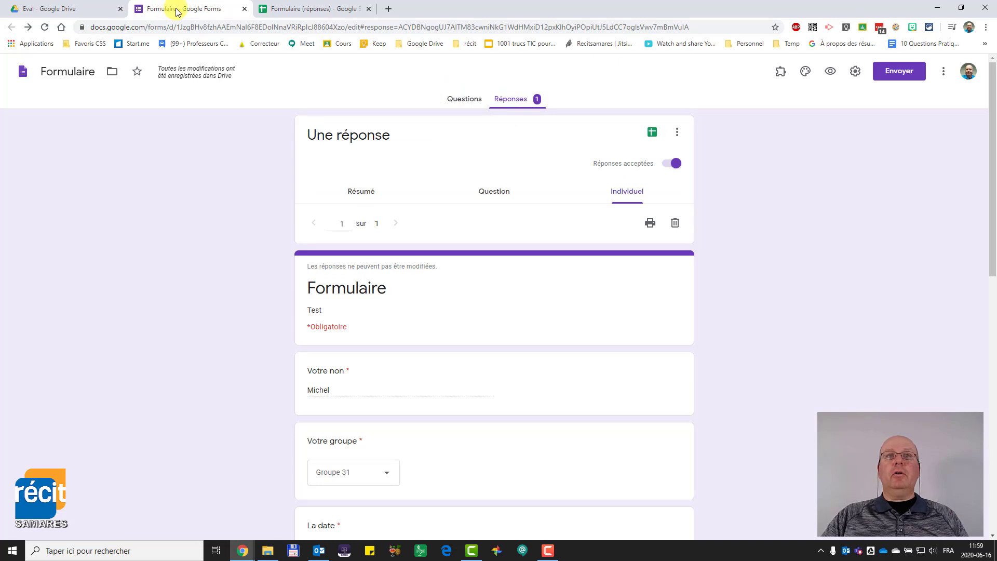
pyautogui.click(286, 10)
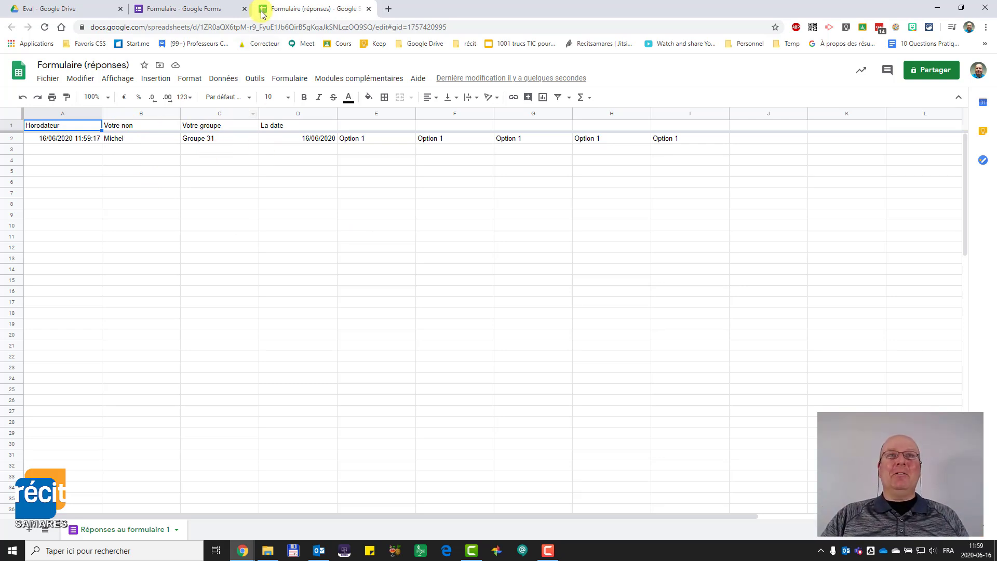
pyautogui.click(205, 11)
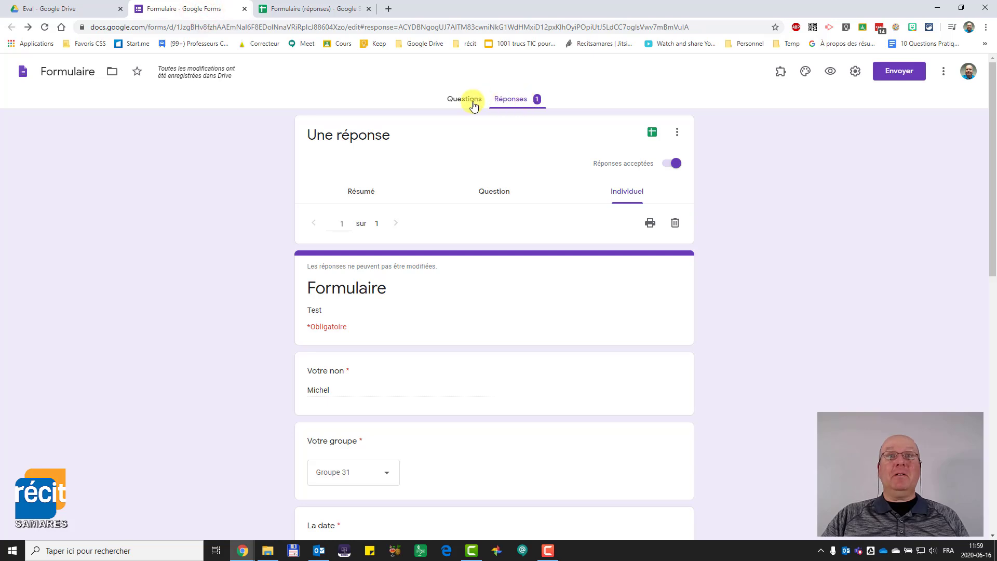
# Preview the form again, enter a second respondent's name, choose Groupe 31 and the date 2020-06-16, and continue to Partie 1
pyautogui.click(830, 71)
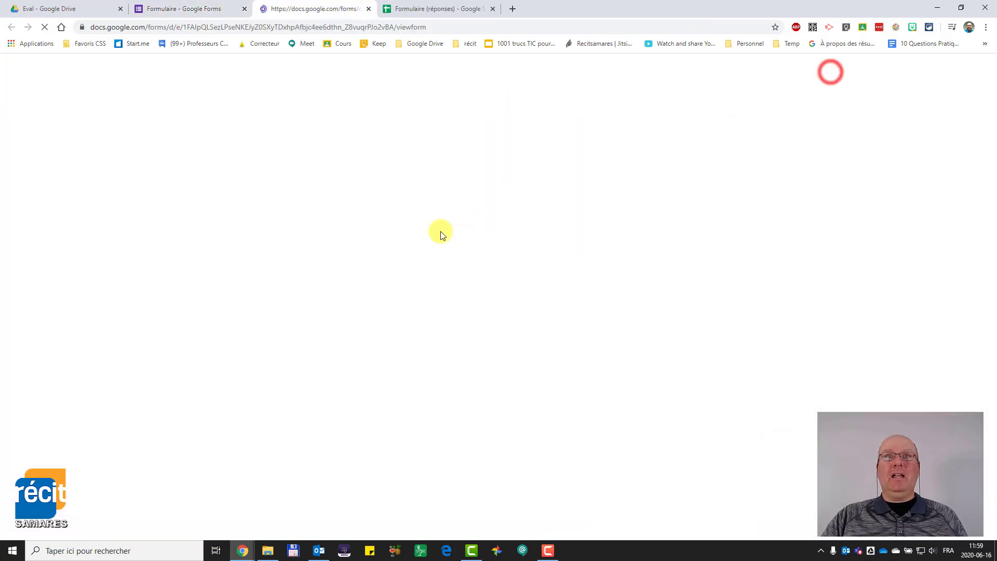
pyautogui.click(372, 190)
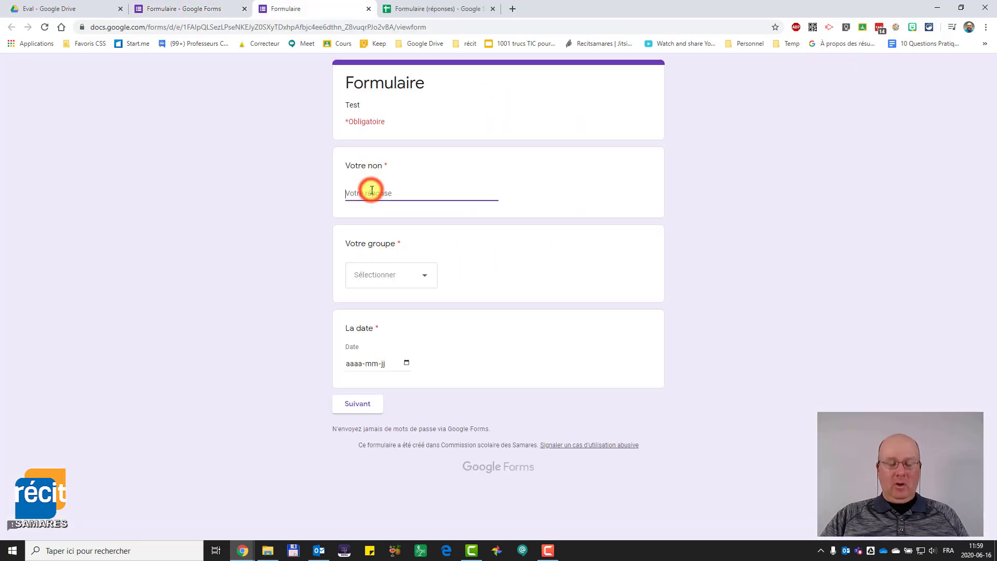
pyautogui.write('Daniel')
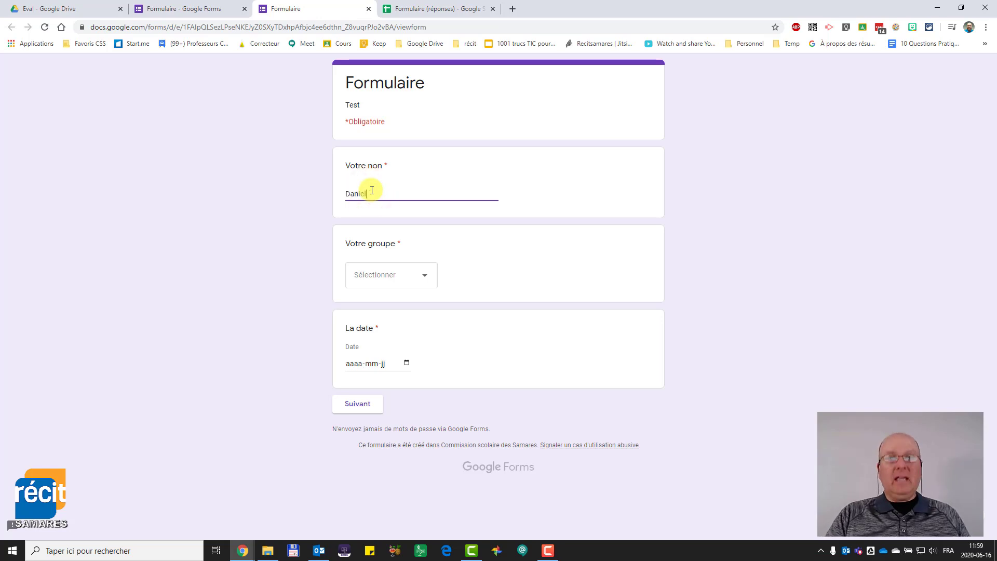
pyautogui.click(372, 274)
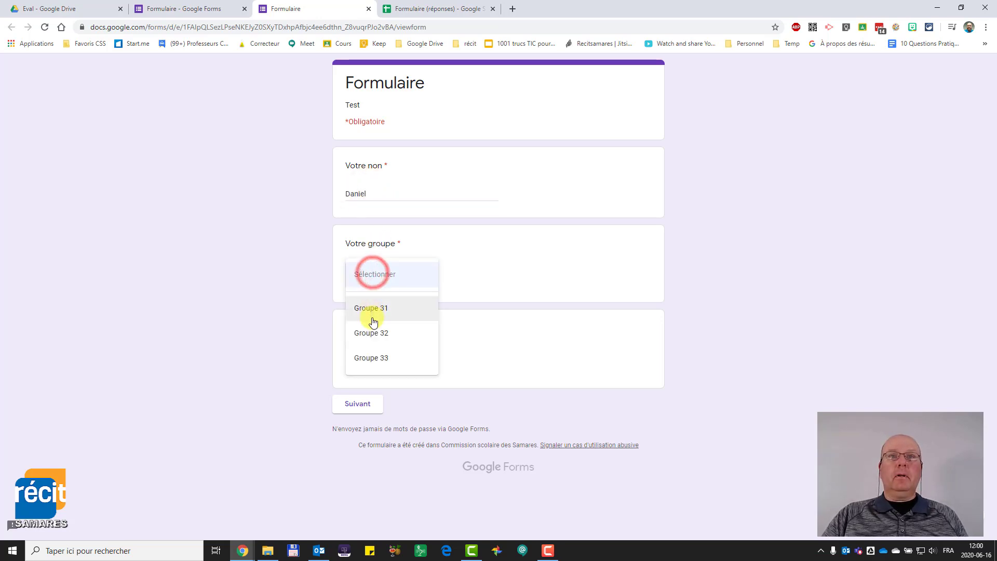
pyautogui.click(370, 307)
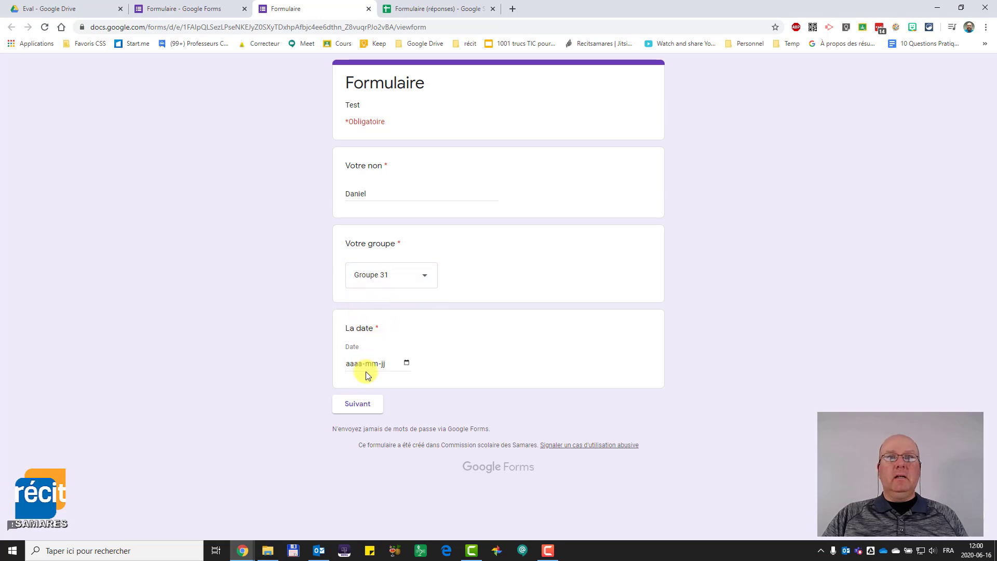
pyautogui.click(366, 364)
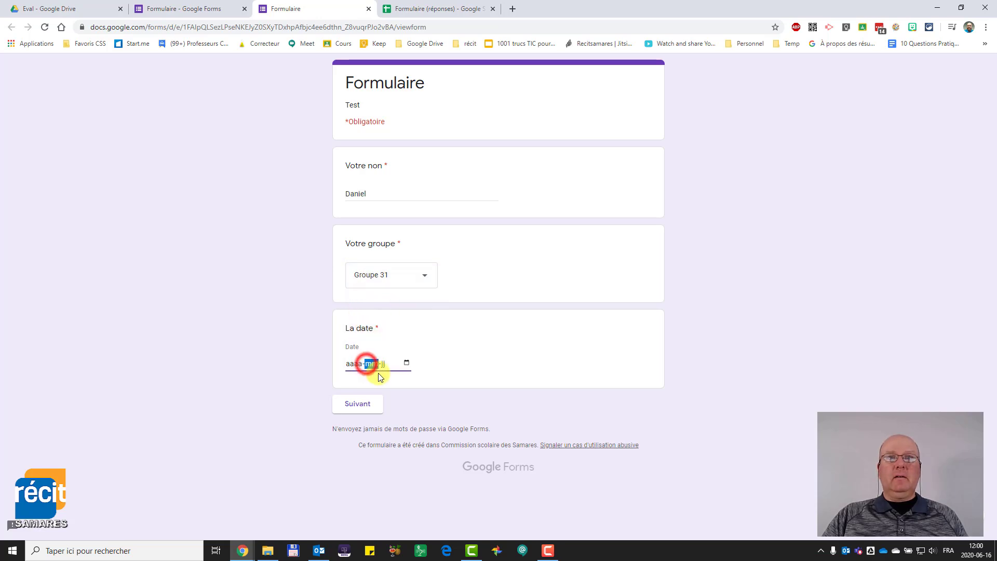
pyautogui.click(406, 362)
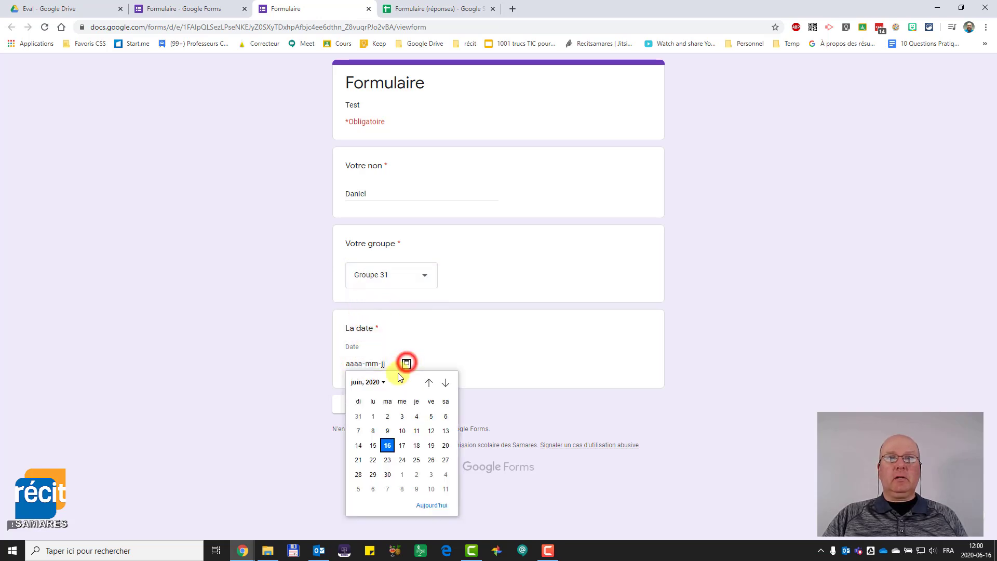
pyautogui.click(388, 445)
pyautogui.click(359, 404)
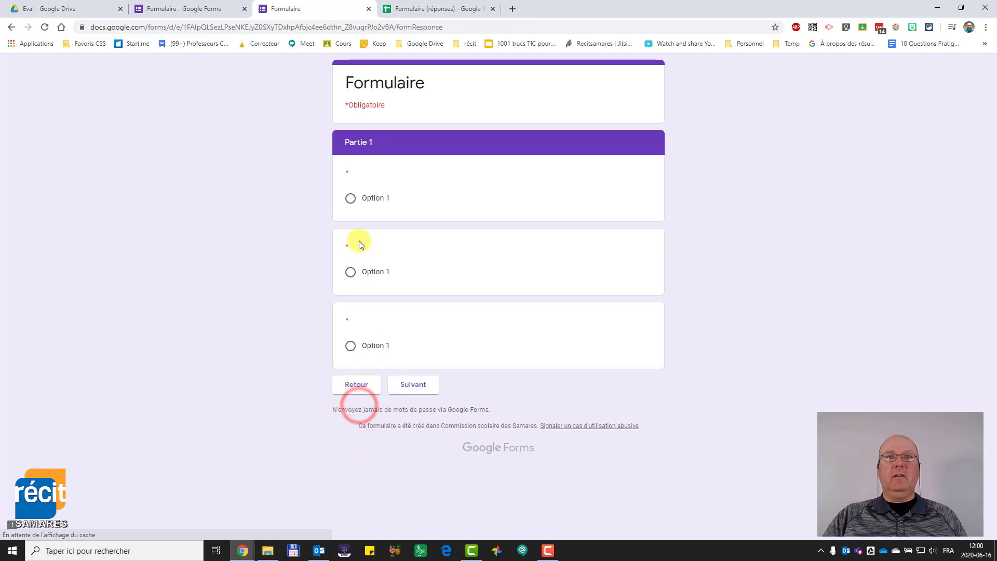
# Choose Option 1 for every question in both parts and submit the second response
pyautogui.click(350, 200)
pyautogui.click(350, 271)
pyautogui.click(351, 345)
pyautogui.click(413, 384)
pyautogui.click(350, 199)
pyautogui.click(350, 271)
pyautogui.click(413, 312)
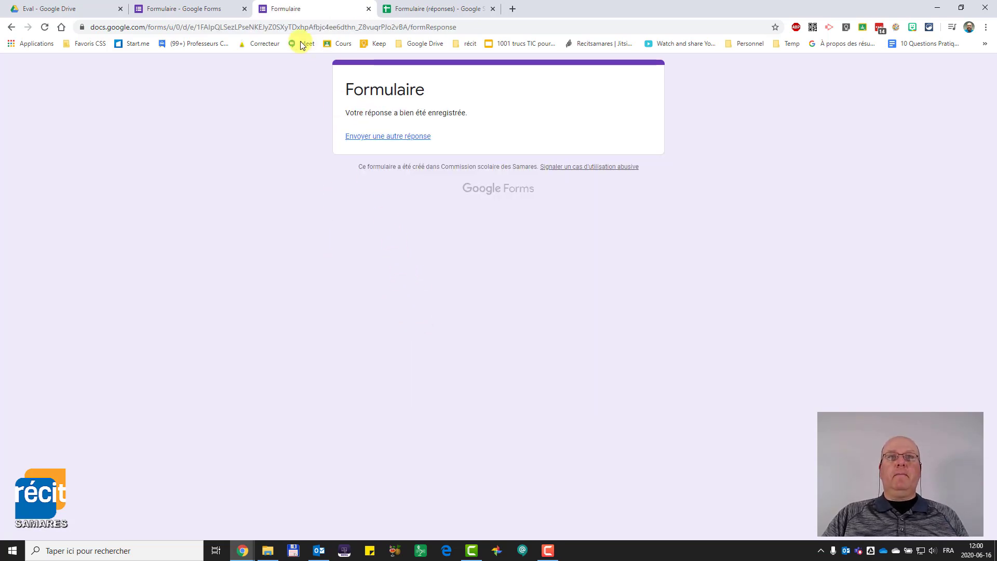
# Open the "Formulaire (réponses)" spreadsheet and sort the sheet by the "Votre groupe" column from A to Z
pyautogui.click(436, 9)
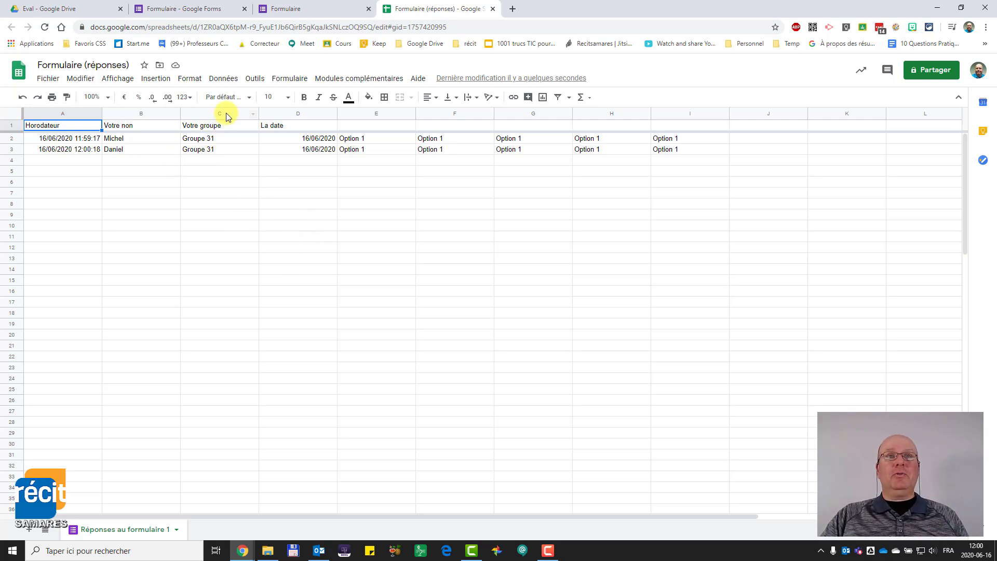
pyautogui.click(253, 115)
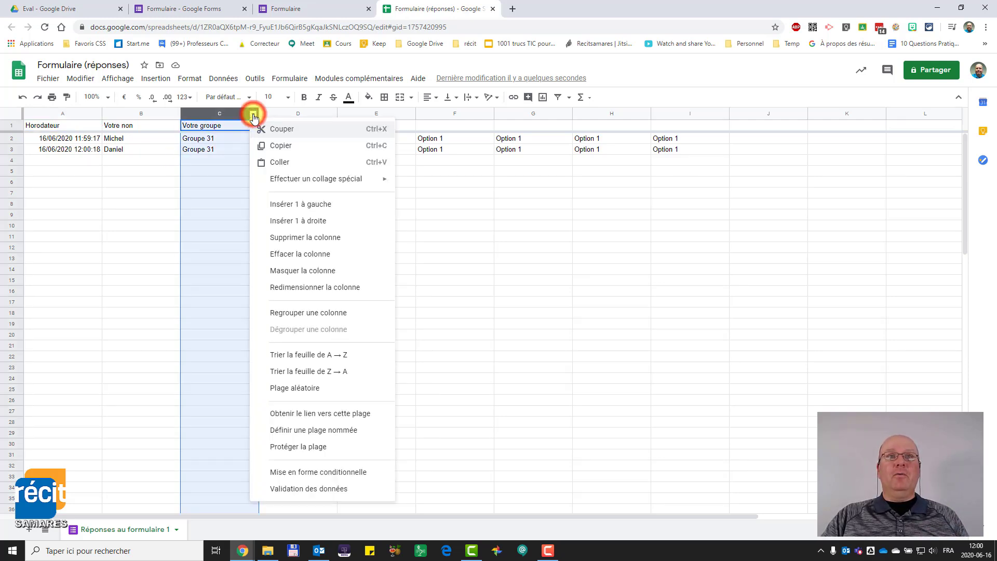
pyautogui.click(320, 355)
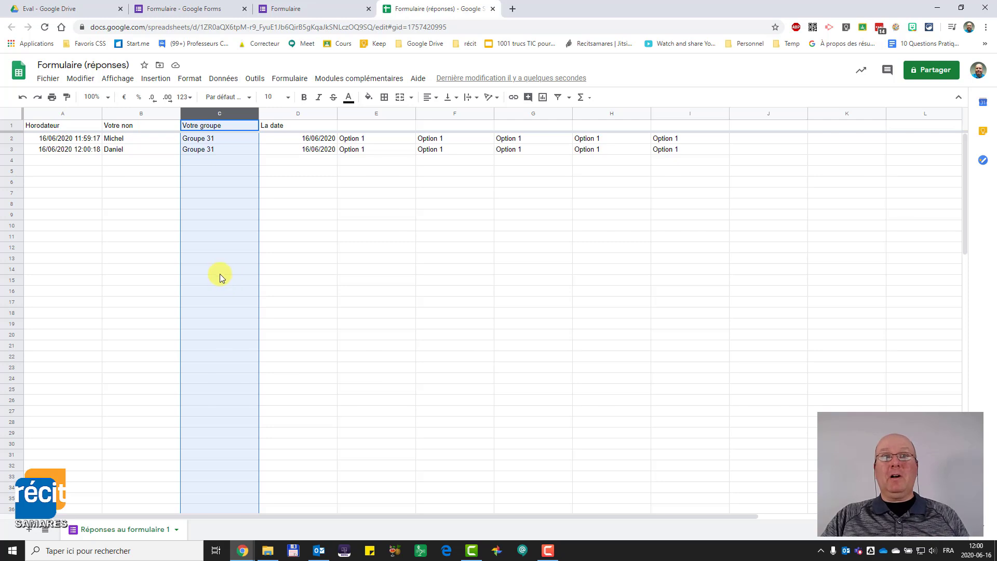
# Select the respondent names down to row 29 and sort the sheet by column B from A to Z
pyautogui.click(147, 136)
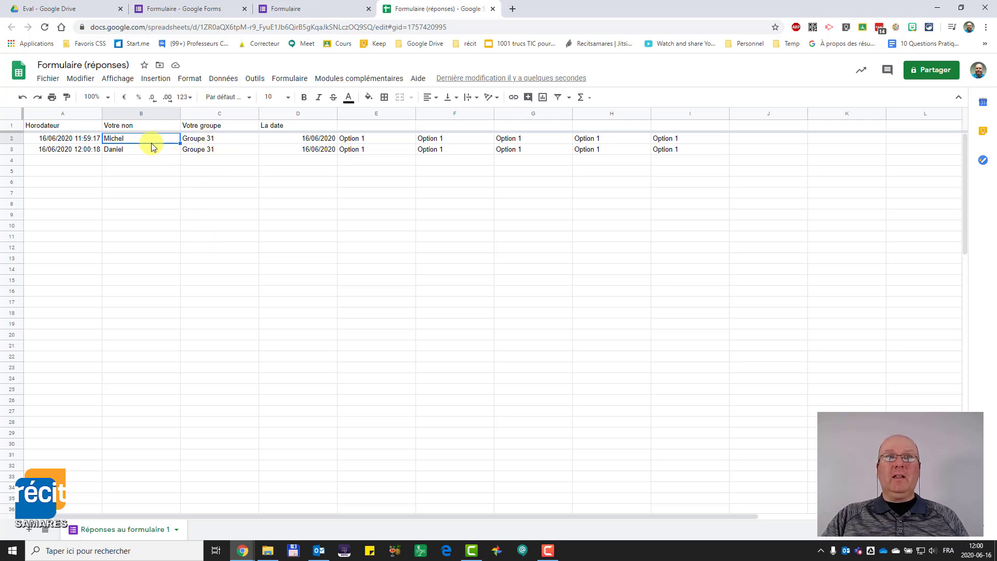
pyautogui.moveTo(148, 137); pyautogui.dragTo(147, 435)
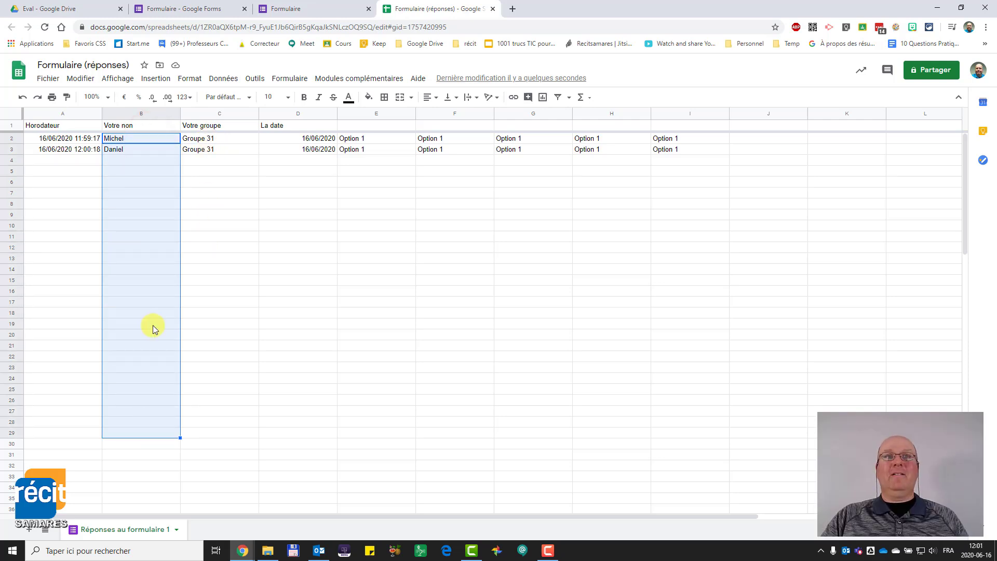
pyautogui.rightClick(148, 182)
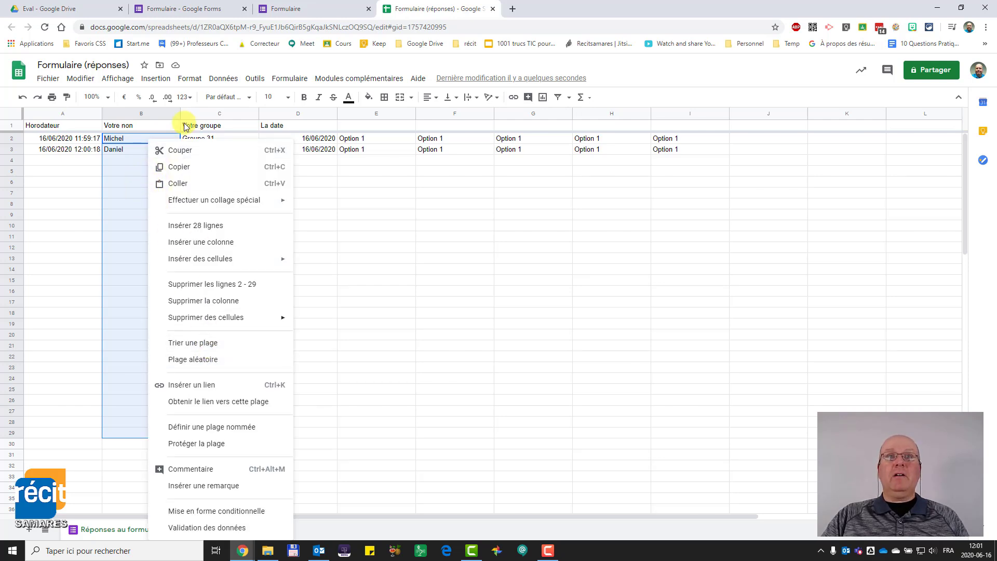
pyautogui.click(234, 62)
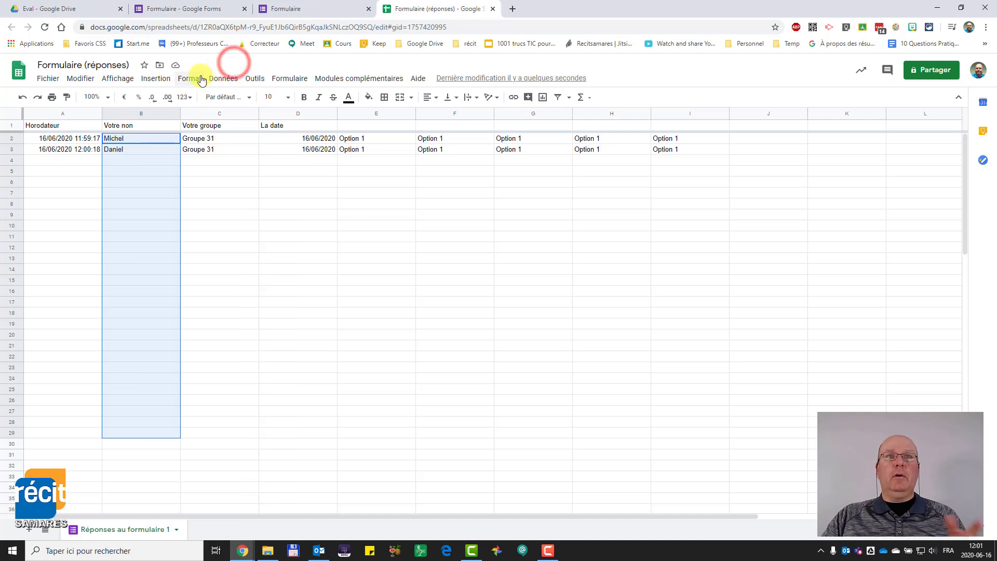
pyautogui.click(255, 78)
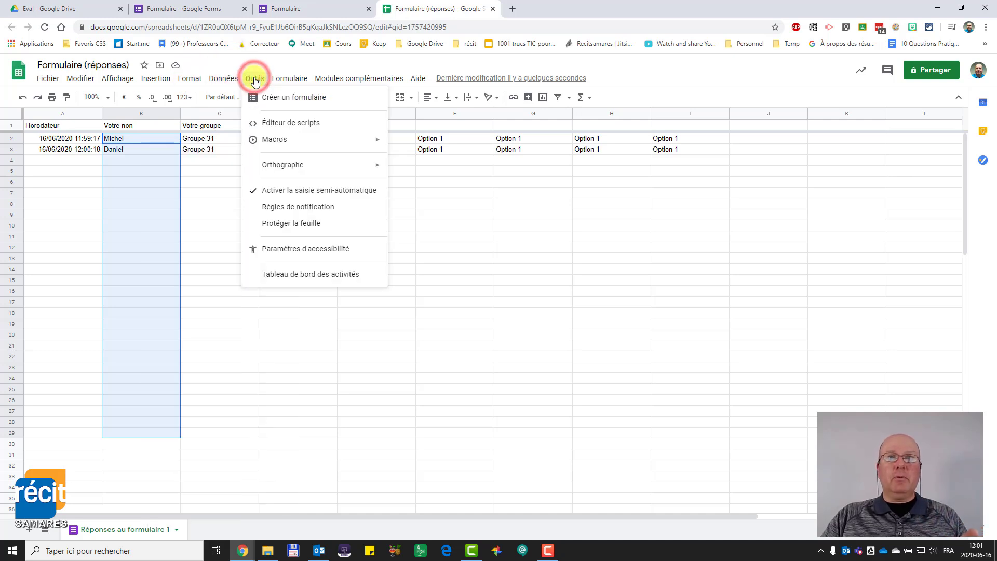
pyautogui.moveTo(217, 80)
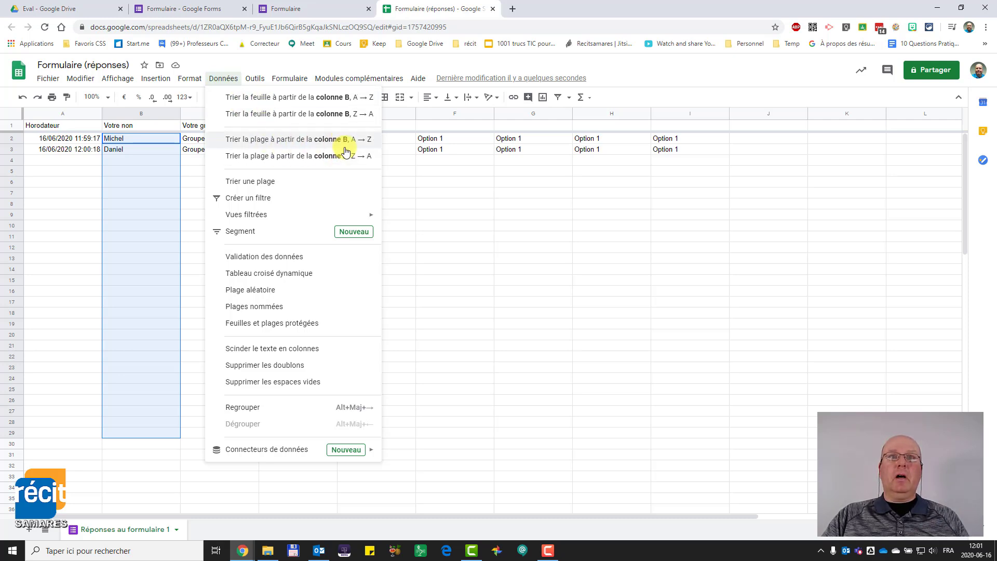
pyautogui.click(302, 101)
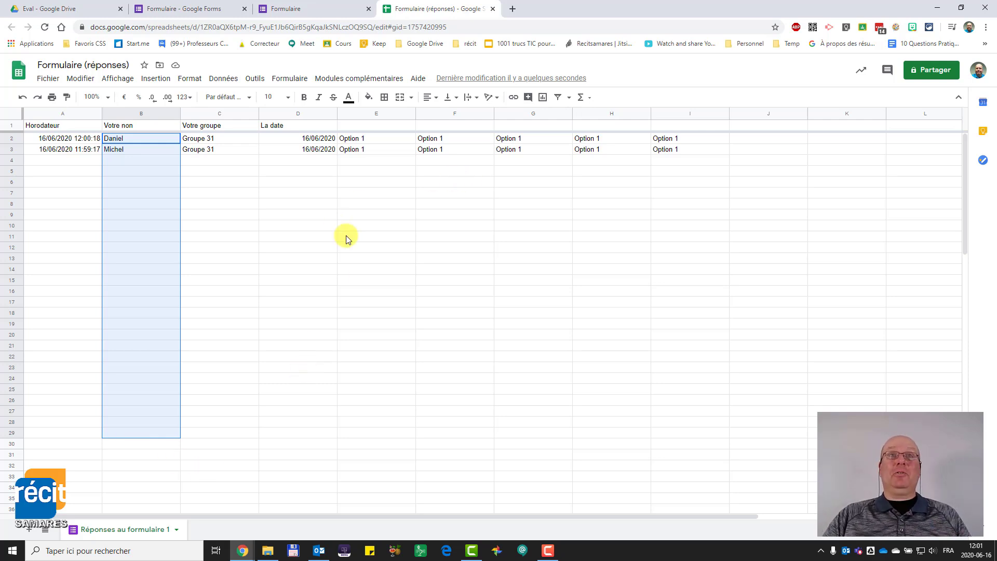
# Close the submitted form page and review the first respondent's individual answers in the form's responses
pyautogui.click(288, 9)
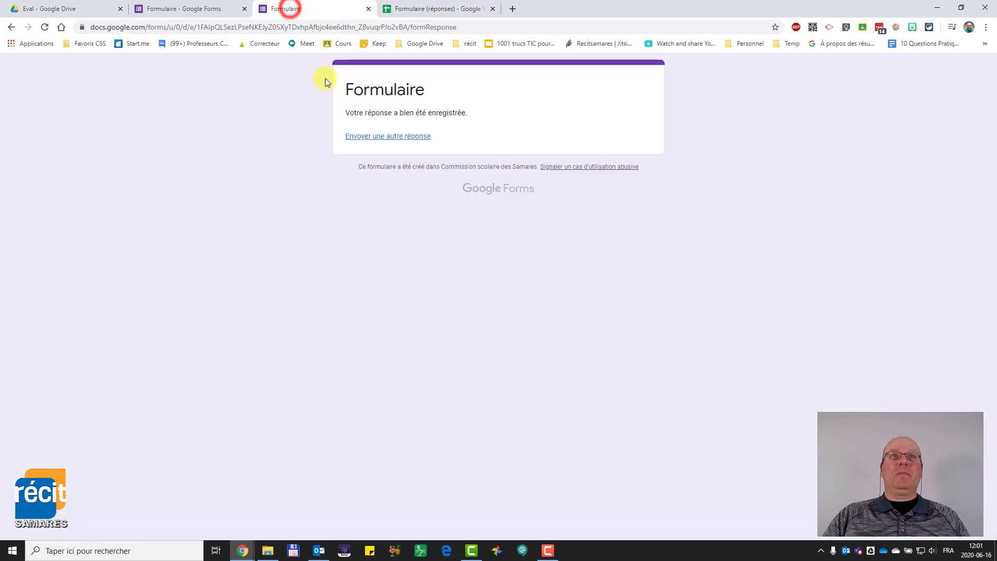
pyautogui.click(368, 9)
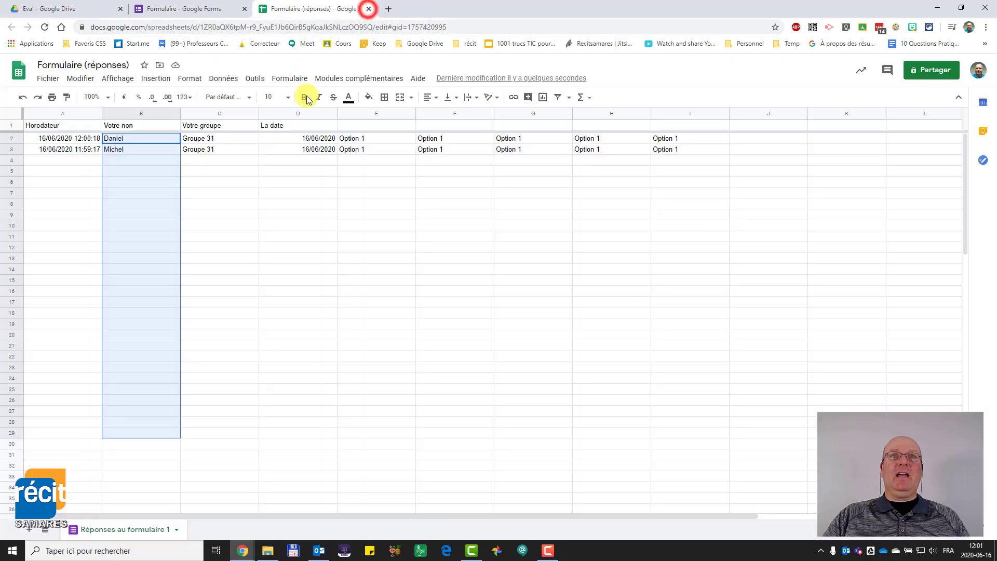
pyautogui.click(180, 9)
pyautogui.scroll(-9, 338, 315)
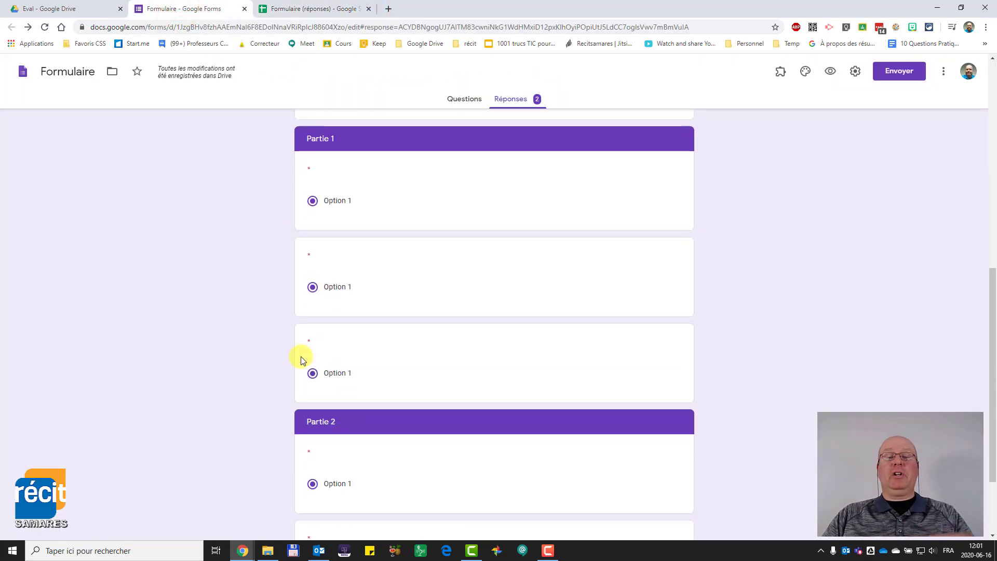
pyautogui.scroll(9, 301, 356)
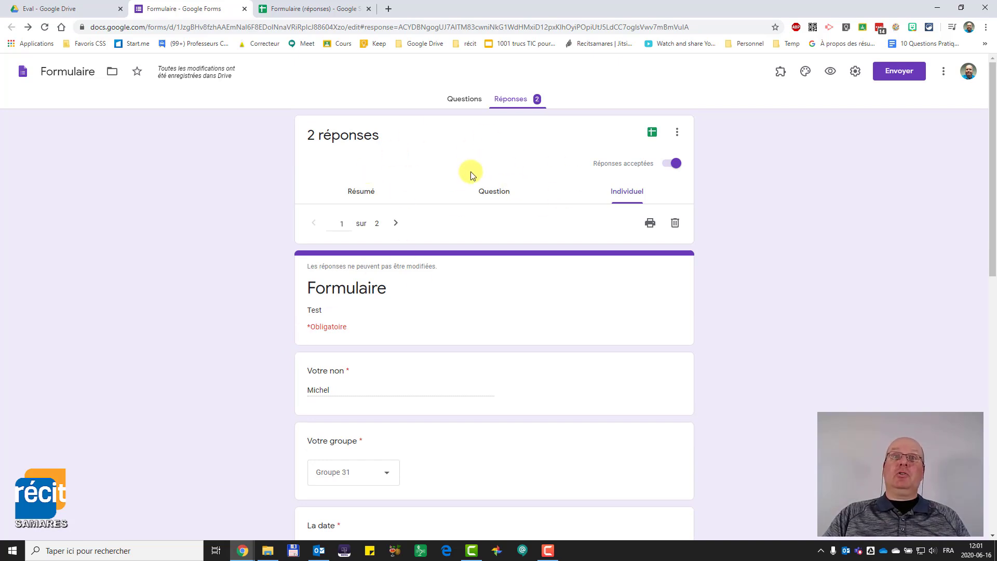
# Look over the form's questions and the sorted response rows in the spreadsheet, and return to the first section's questions
pyautogui.click(459, 100)
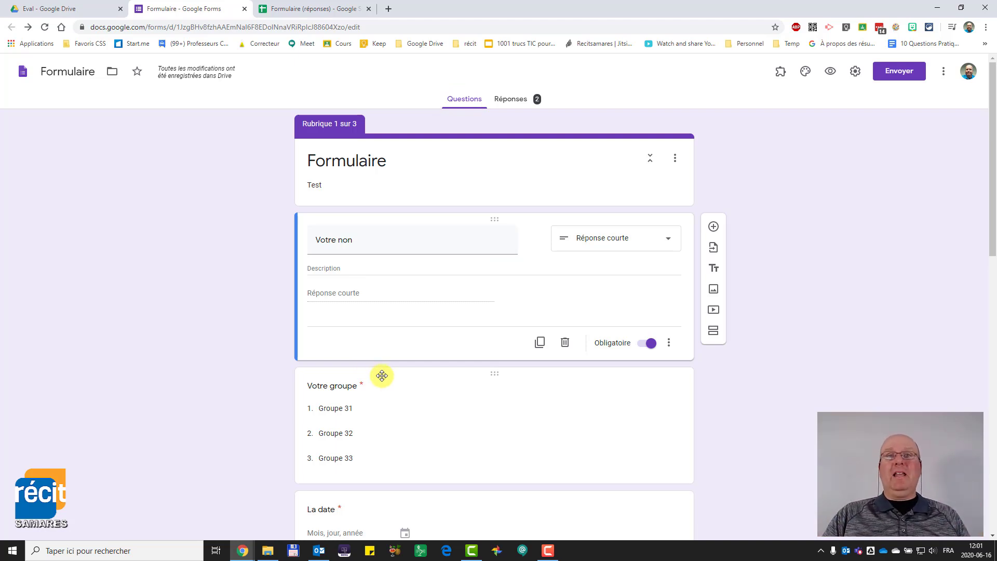
pyautogui.click(322, 10)
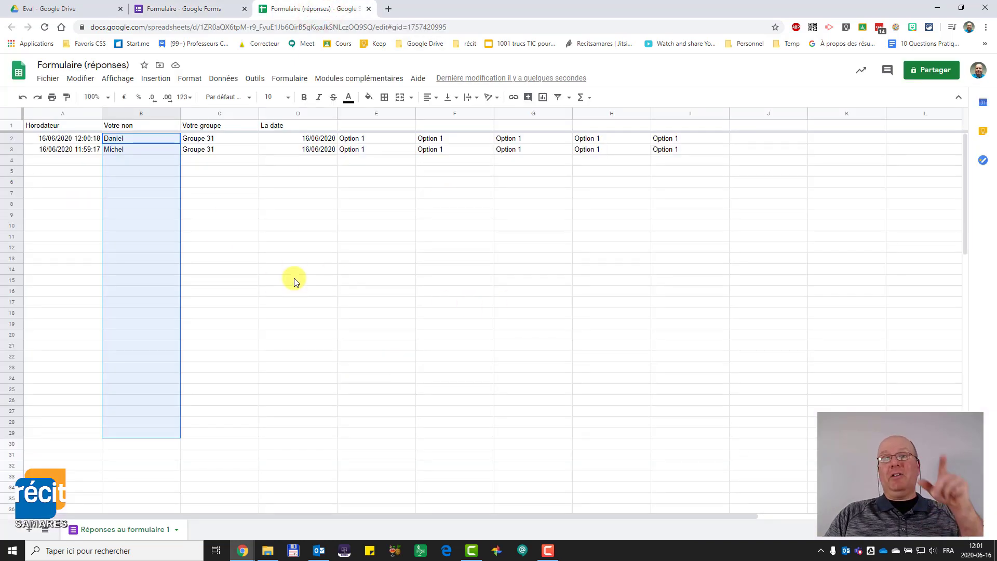
pyautogui.click(188, 9)
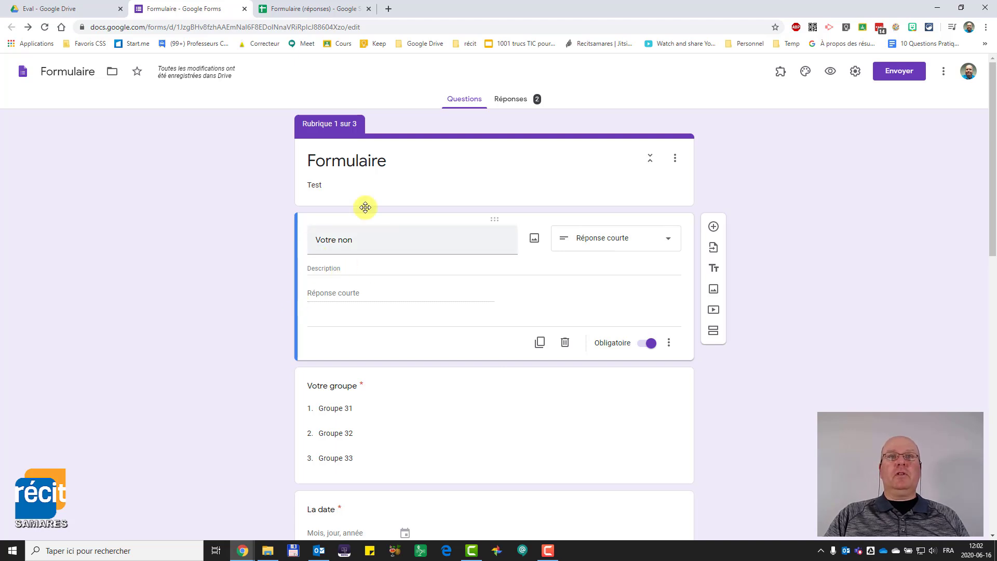
pyautogui.scroll(-4, 371, 268)
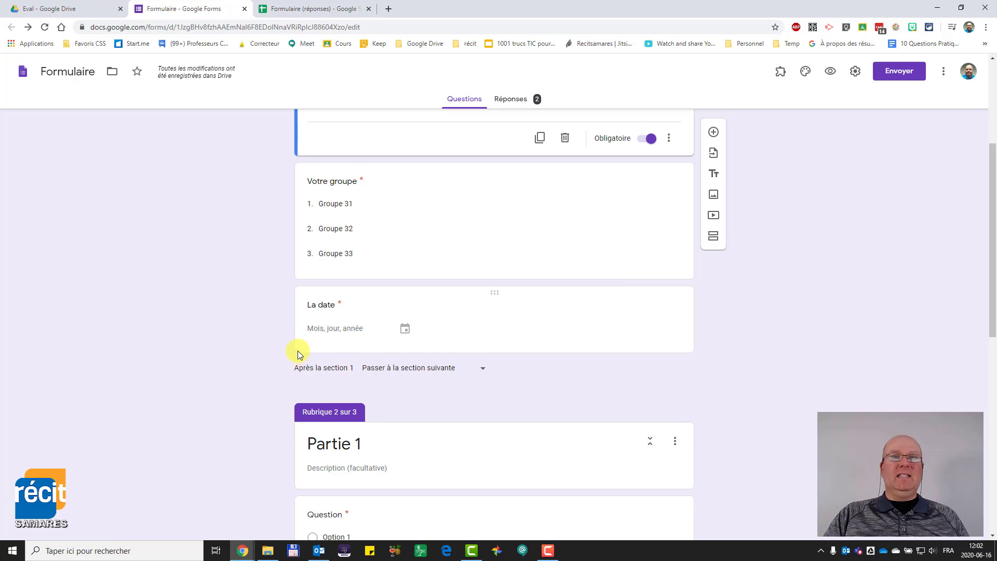
pyautogui.scroll(4, 296, 350)
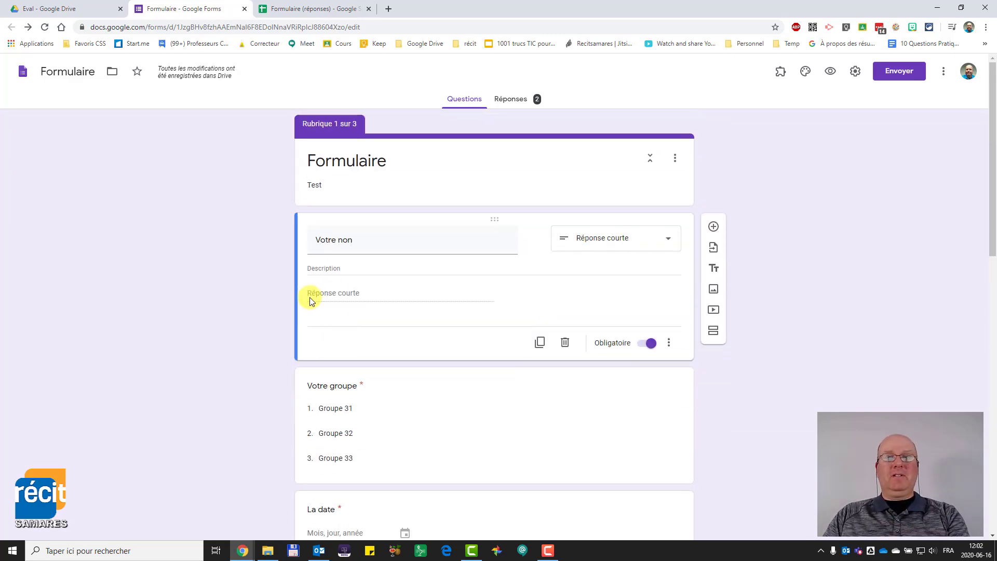